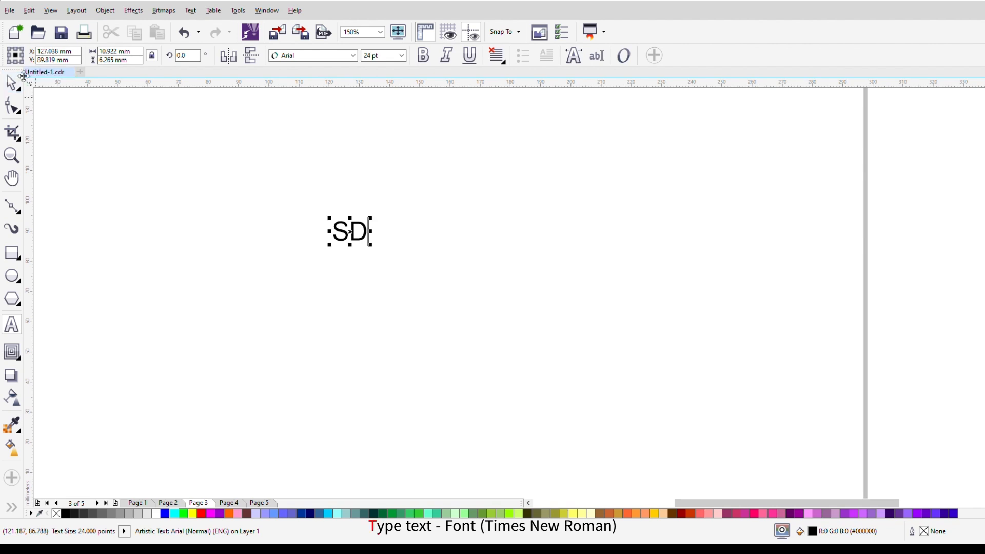
Step: Set the SD text to Times New Roman and enlarge it to about 71.5 × 42 mm
{"action": "left_click", "coordinate": [354, 61]}
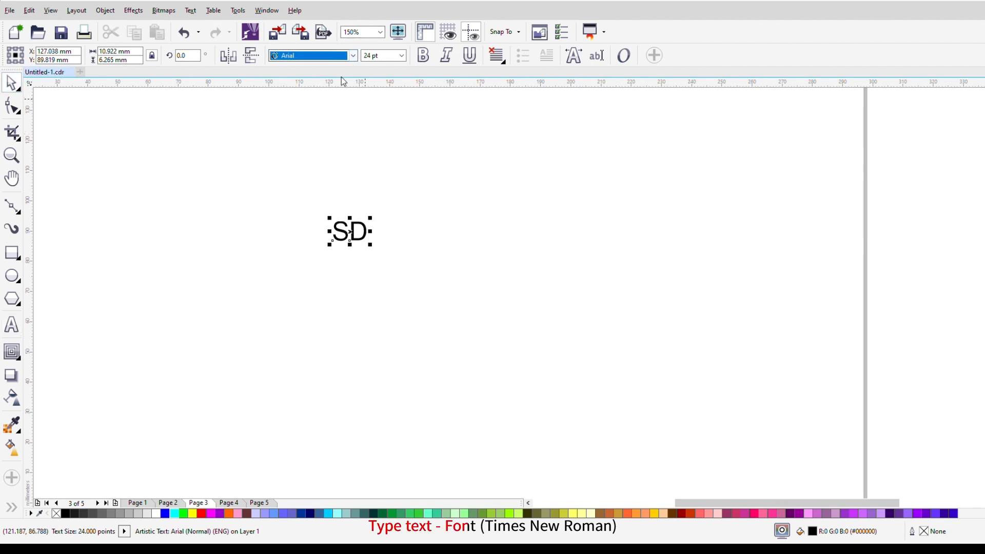
{"action": "left_click", "coordinate": [337, 91]}
{"action": "left_click_drag", "start_coordinate": [369, 246], "coordinate": [581, 320]}
{"action": "left_click_drag", "start_coordinate": [498, 204], "coordinate": [497, 221]}
{"action": "left_click", "coordinate": [663, 201]}
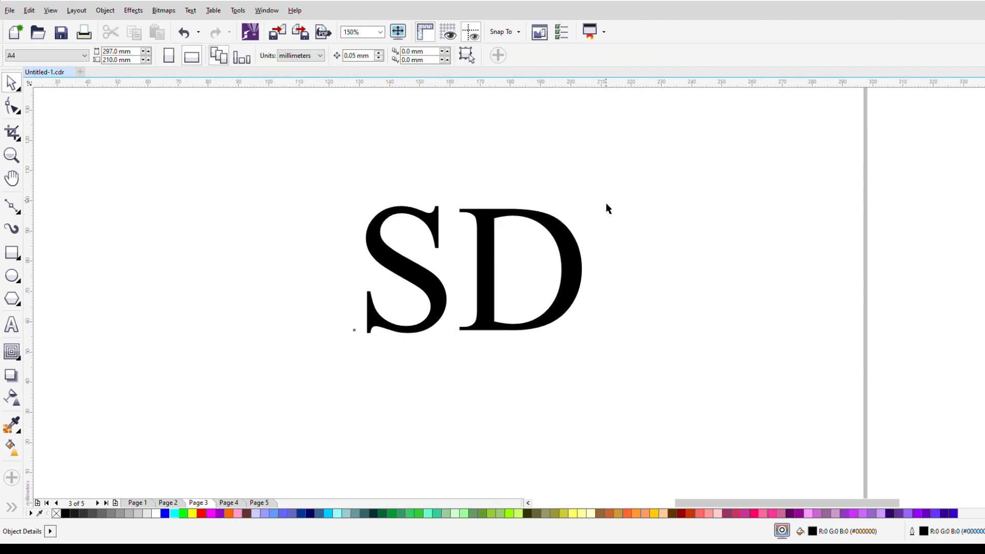
Step: Remove the fill from the SD text and give it a black outline
{"action": "left_click", "coordinate": [487, 232]}
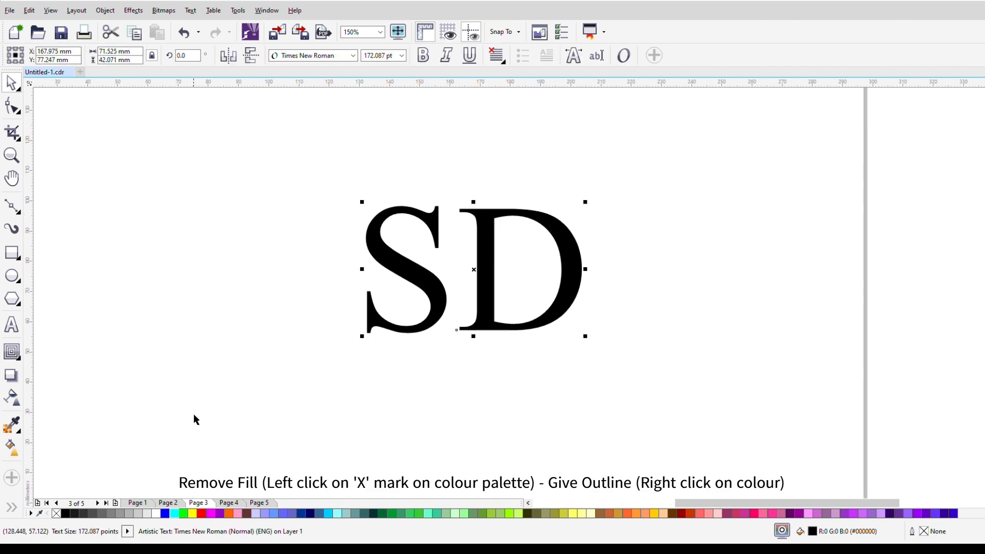
{"action": "left_click", "coordinate": [57, 513]}
{"action": "right_click", "coordinate": [68, 513]}
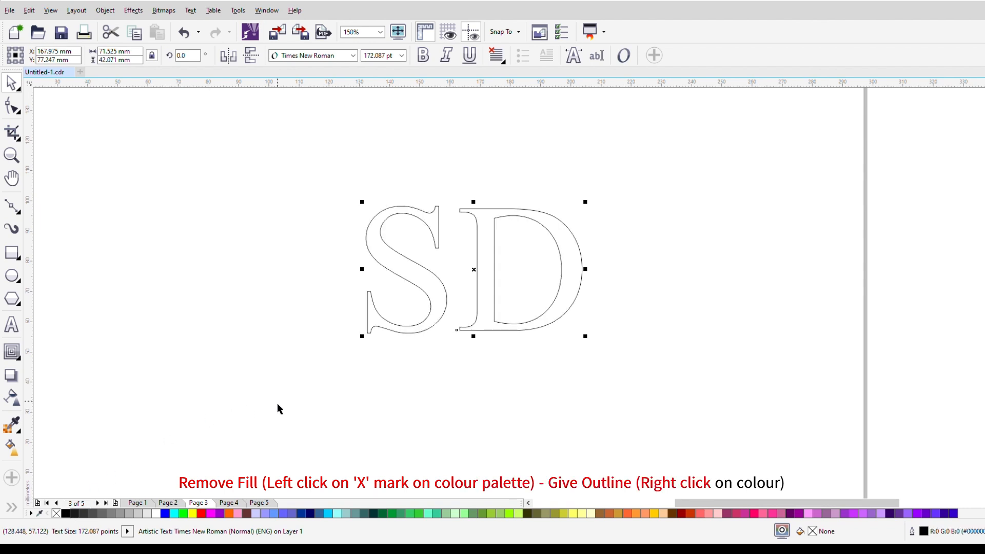
Step: Break the SD text apart into separate letters and enlarge both to about 286 pt
{"action": "key", "text": "ctrl+k"}
{"action": "left_click", "coordinate": [673, 185]}
{"action": "mouse_move", "coordinate": [302, 172]}
{"action": "left_mouse_down"}
{"action": "mouse_move", "coordinate": [663, 430]}
{"action": "mouse_move", "coordinate": [597, 356]}
{"action": "mouse_move", "coordinate": [647, 389]}
{"action": "mouse_move", "coordinate": [656, 379]}
{"action": "left_mouse_up"}
Step: Move the letter D over the S so they overlap, with the D slightly lower and offset to the right
{"action": "left_click", "coordinate": [249, 232]}
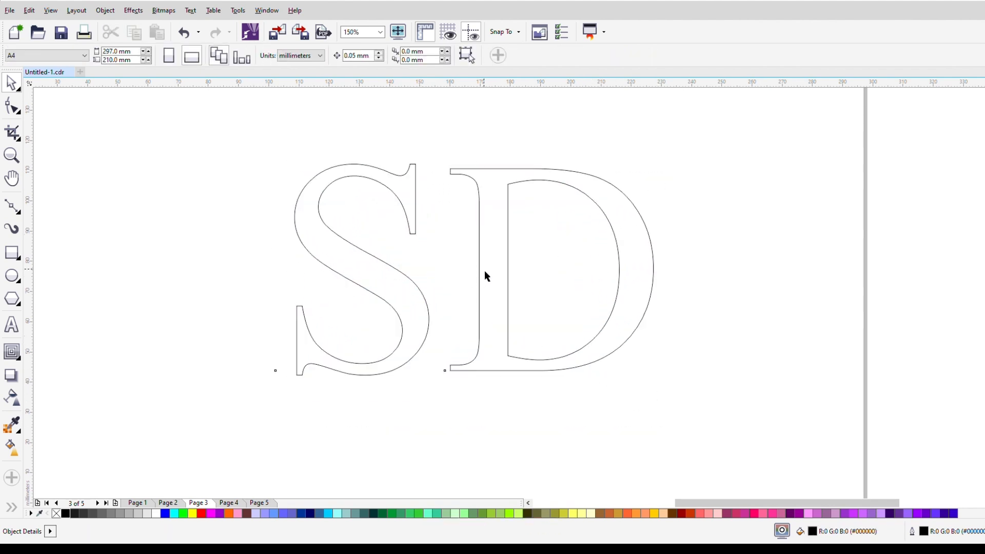
{"action": "left_click", "coordinate": [574, 190]}
{"action": "left_click_drag", "start_coordinate": [564, 177], "coordinate": [439, 212]}
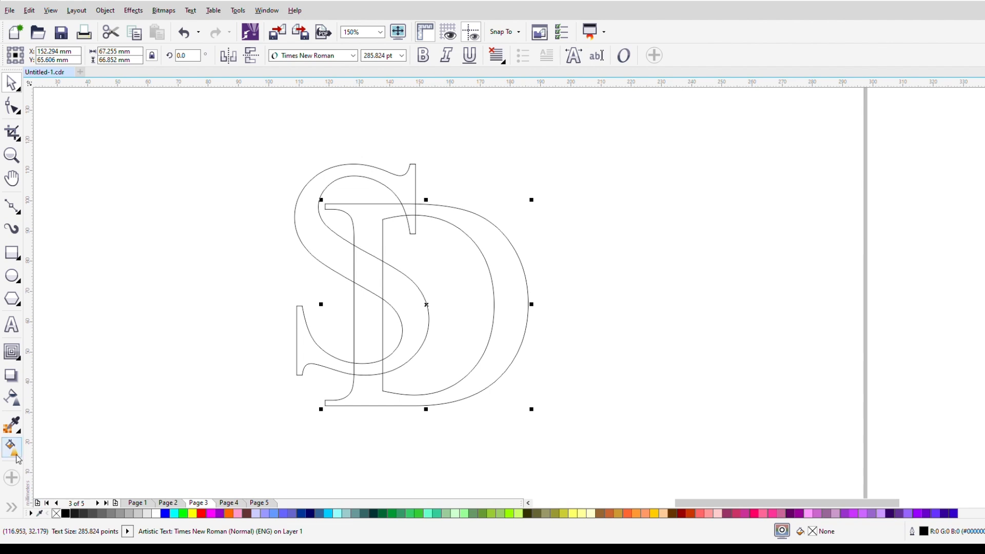
Step: Apply an outside contour to the D with one step and a 1.5 mm offset
{"action": "left_click", "coordinate": [14, 350]}
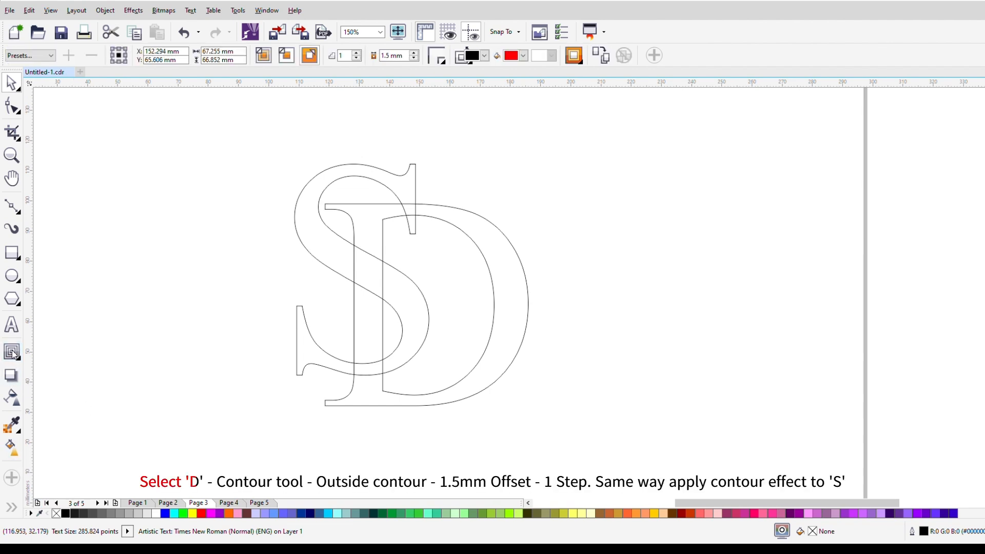
{"action": "left_click", "coordinate": [304, 58]}
{"action": "left_click", "coordinate": [359, 171]}
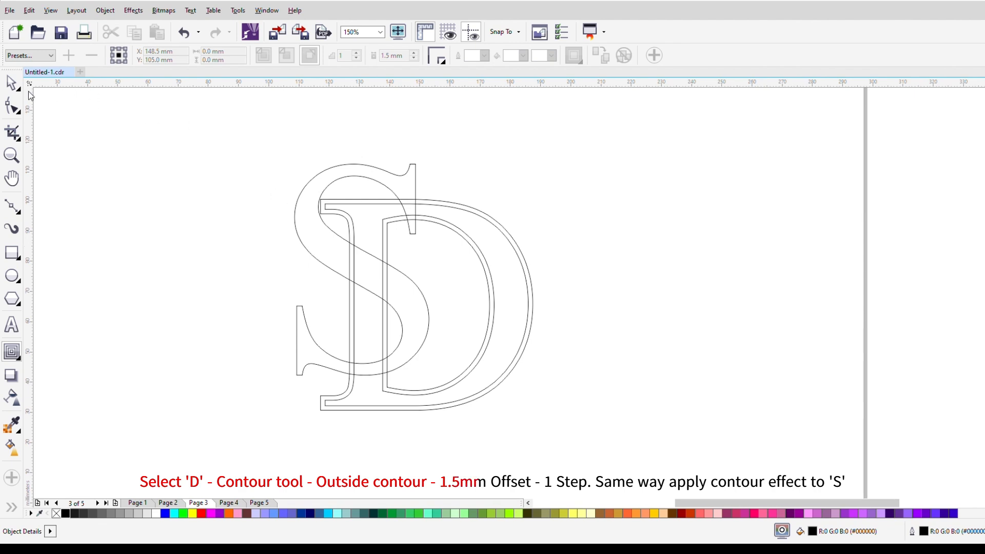
Step: Apply an outside contour to the S with one step and a 1.5 mm offset
{"action": "key", "text": "space"}
{"action": "left_click", "coordinate": [408, 176]}
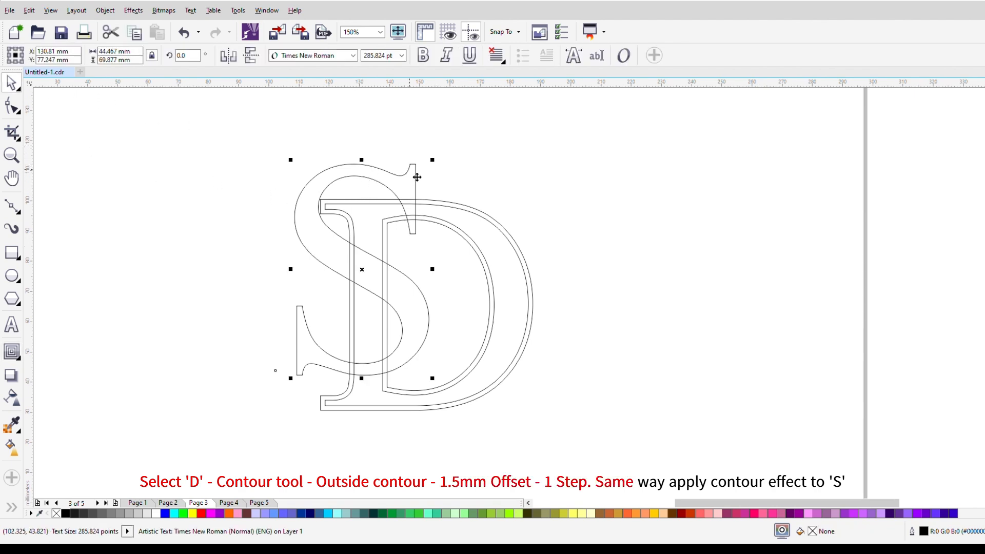
{"action": "left_click", "coordinate": [20, 350]}
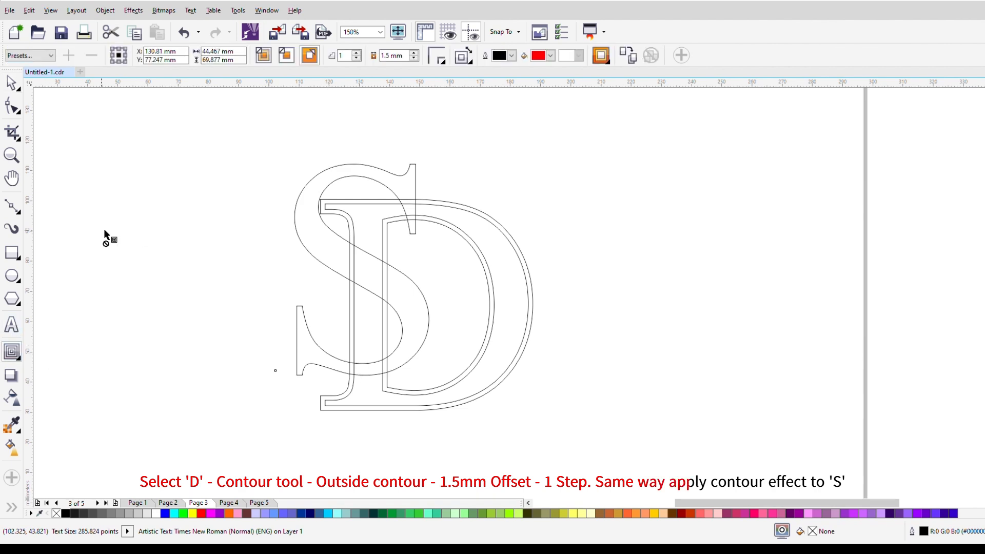
{"action": "left_click", "coordinate": [310, 55]}
{"action": "key", "text": "space"}
{"action": "left_click", "coordinate": [457, 197]}
Step: Smart-fill the upper curve of the S and its upper right serif sections in red, passing over the D
{"action": "scroll", "coordinate": [347, 220], "scroll_direction": "up", "scroll_amount": 2}
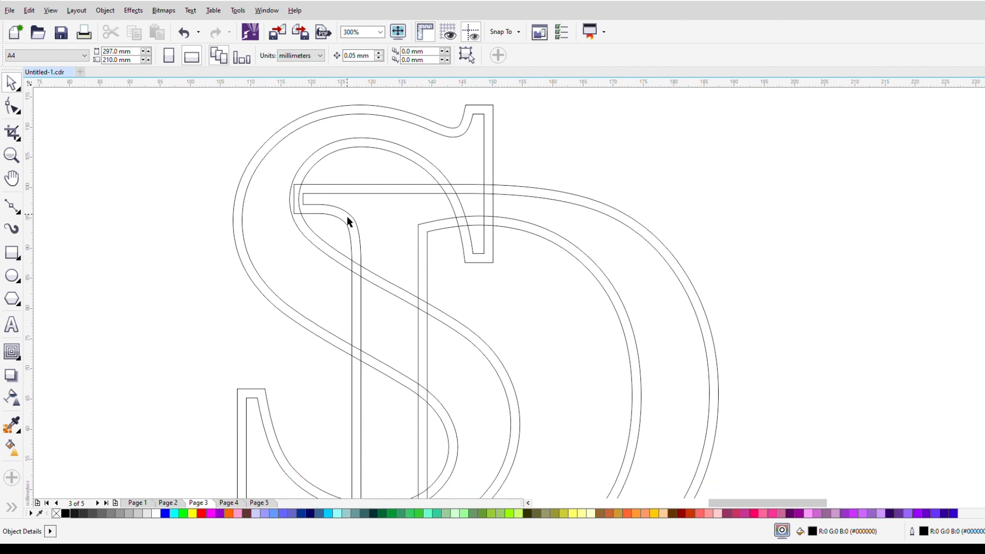
{"action": "scroll", "coordinate": [349, 219], "scroll_direction": "down", "scroll_amount": 2}
{"action": "scroll", "coordinate": [349, 226], "scroll_direction": "up", "scroll_amount": 2}
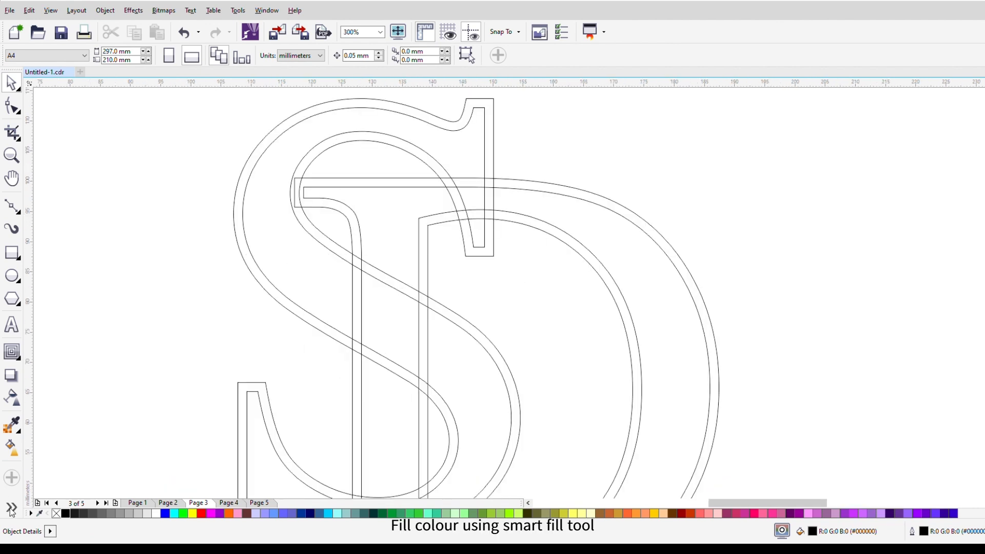
{"action": "left_click", "coordinate": [11, 508]}
{"action": "left_click", "coordinate": [41, 507]}
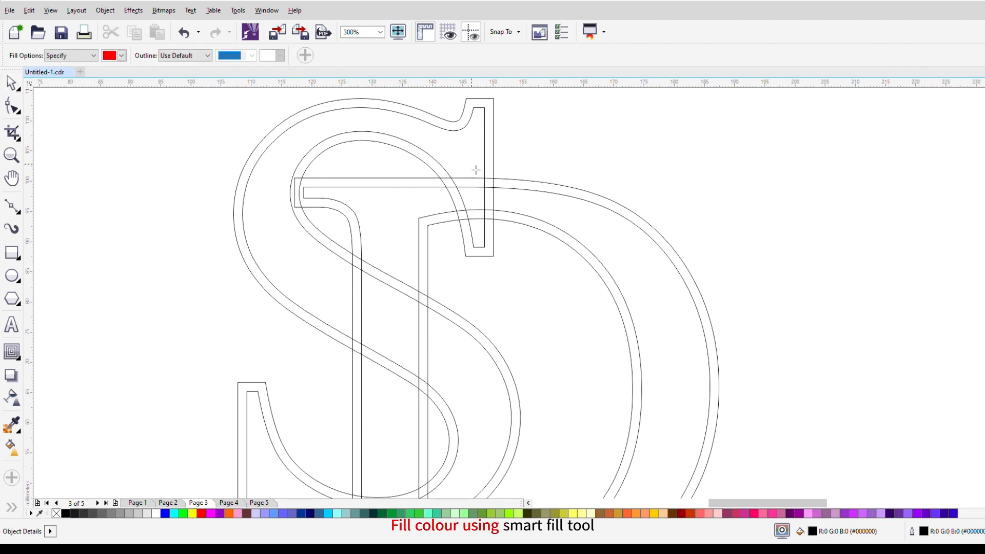
{"action": "left_click", "coordinate": [476, 170]}
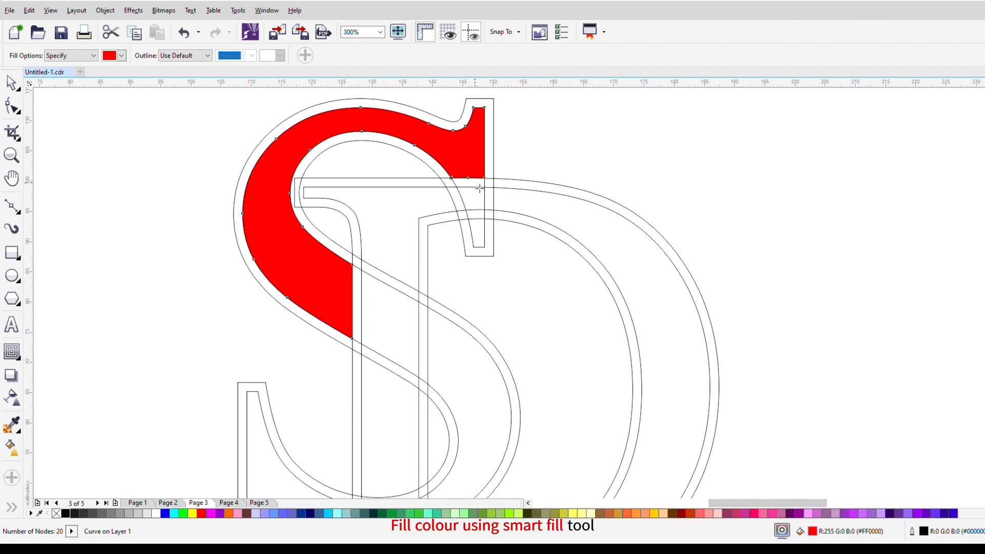
{"action": "left_click", "coordinate": [480, 208]}
{"action": "left_click", "coordinate": [481, 231]}
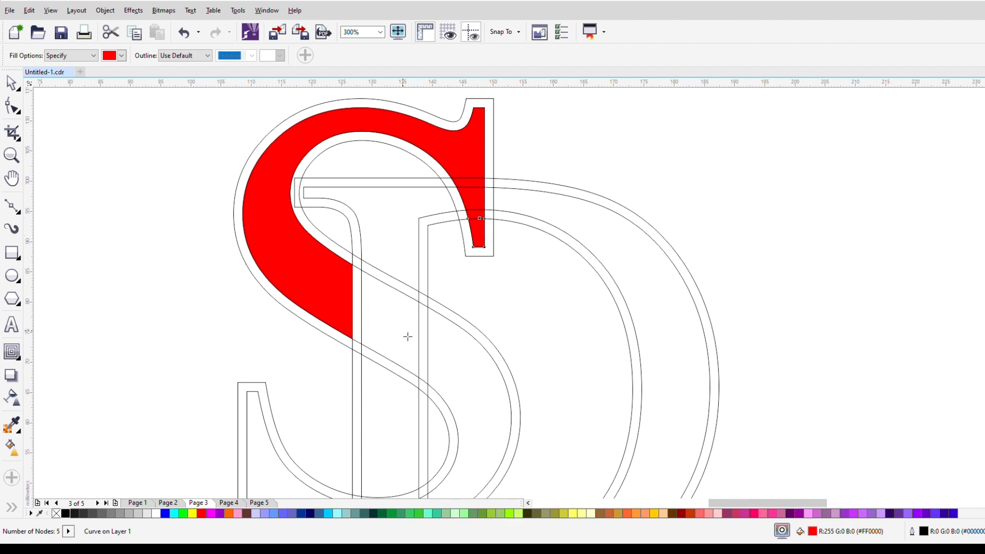
Step: Smart-fill the S's lower right curve, its bottom crossings over the D's stem and its tail in red
{"action": "scroll", "coordinate": [408, 331], "scroll_direction": "down", "scroll_amount": 2}
{"action": "left_click", "coordinate": [441, 354]}
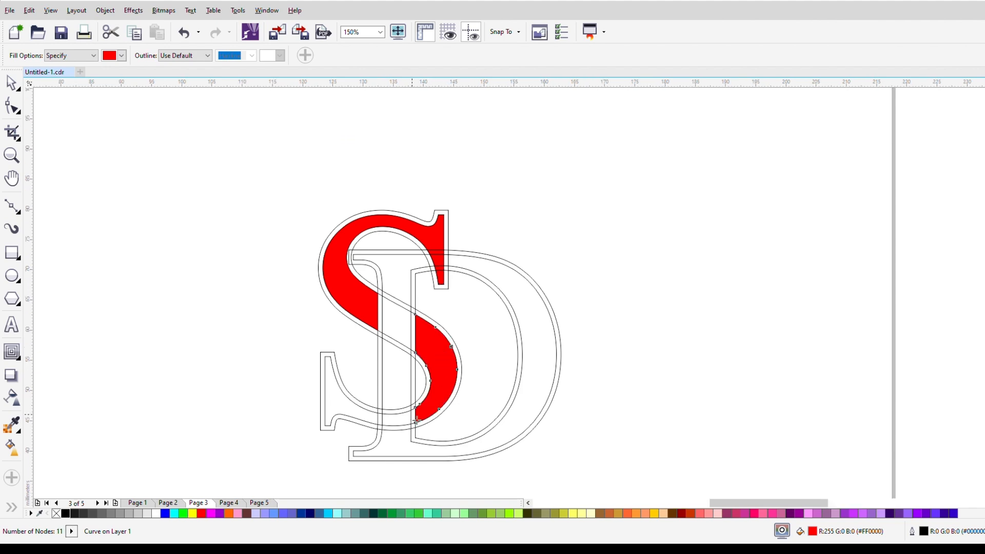
{"action": "scroll", "coordinate": [417, 421], "scroll_direction": "up", "scroll_amount": 4}
{"action": "left_click", "coordinate": [417, 420]}
{"action": "left_click", "coordinate": [360, 434]}
{"action": "left_click", "coordinate": [286, 435]}
{"action": "left_click", "coordinate": [245, 425]}
{"action": "scroll", "coordinate": [244, 425], "scroll_direction": "down", "scroll_amount": 4}
Step: Weld the red pieces of the S's upper curve, its serif and its lower right curve
{"action": "left_click", "coordinate": [11, 83]}
{"action": "left_click_drag", "start_coordinate": [136, 251], "coordinate": [325, 400]}
{"action": "left_click", "coordinate": [340, 344], "text": "shift"}
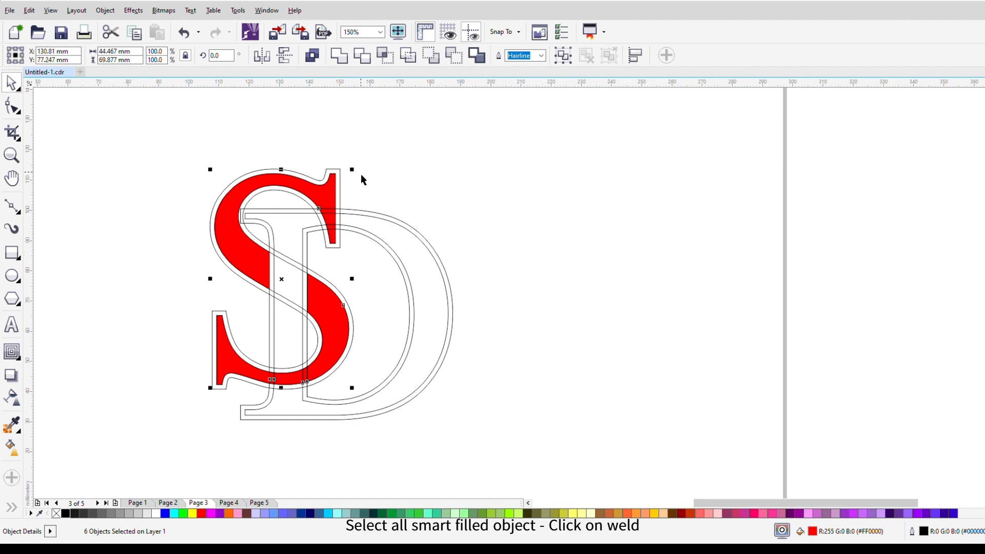
{"action": "left_click_drag", "start_coordinate": [365, 168], "coordinate": [315, 259]}
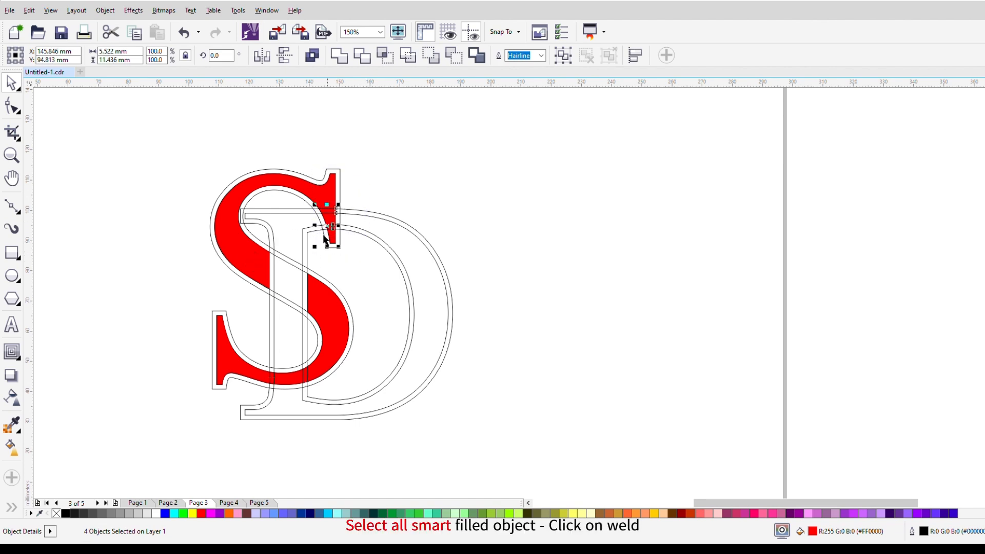
{"action": "scroll", "coordinate": [306, 231], "scroll_direction": "up", "scroll_amount": 2}
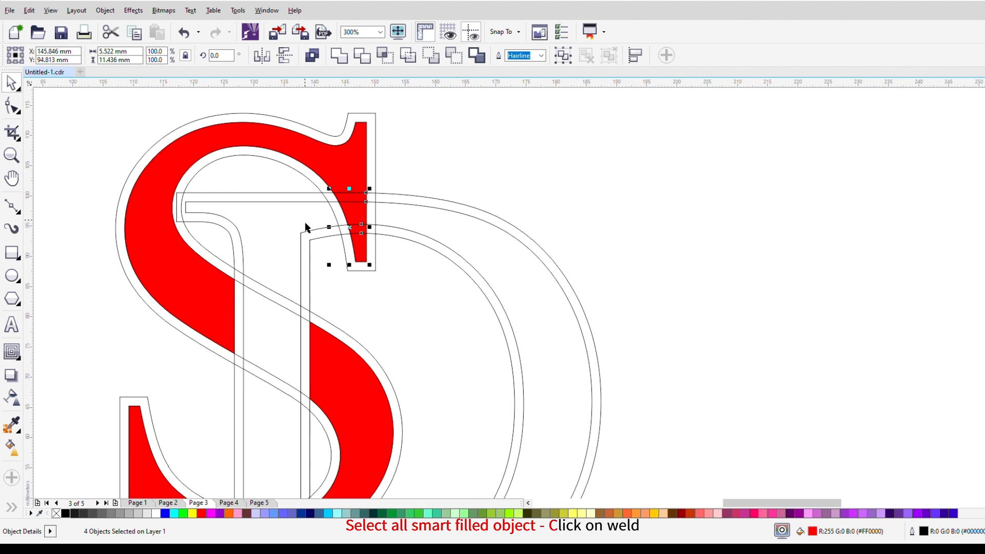
{"action": "left_click", "coordinate": [356, 168], "text": "shift"}
{"action": "left_click", "coordinate": [348, 381], "text": "shift"}
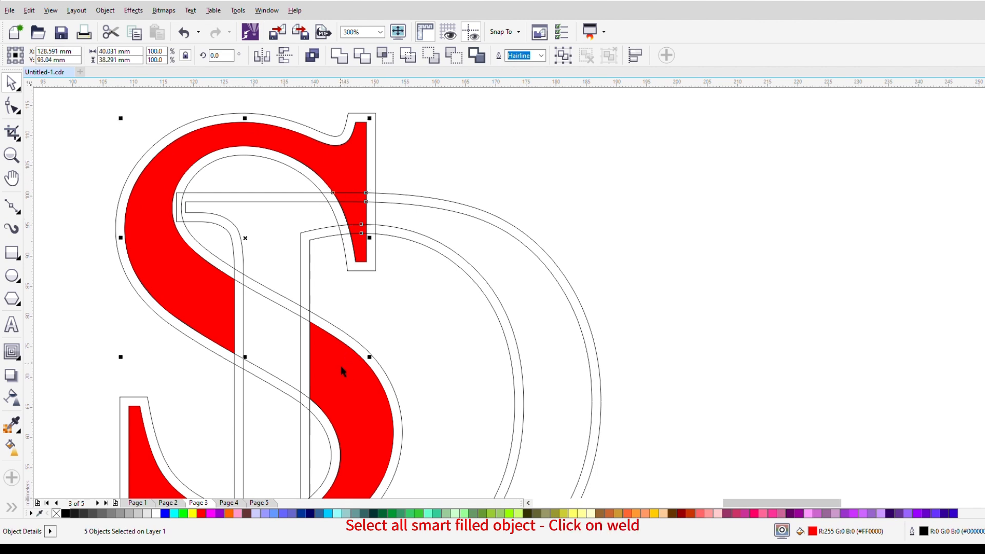
{"action": "scroll", "coordinate": [347, 381], "scroll_direction": "down", "scroll_amount": 4}
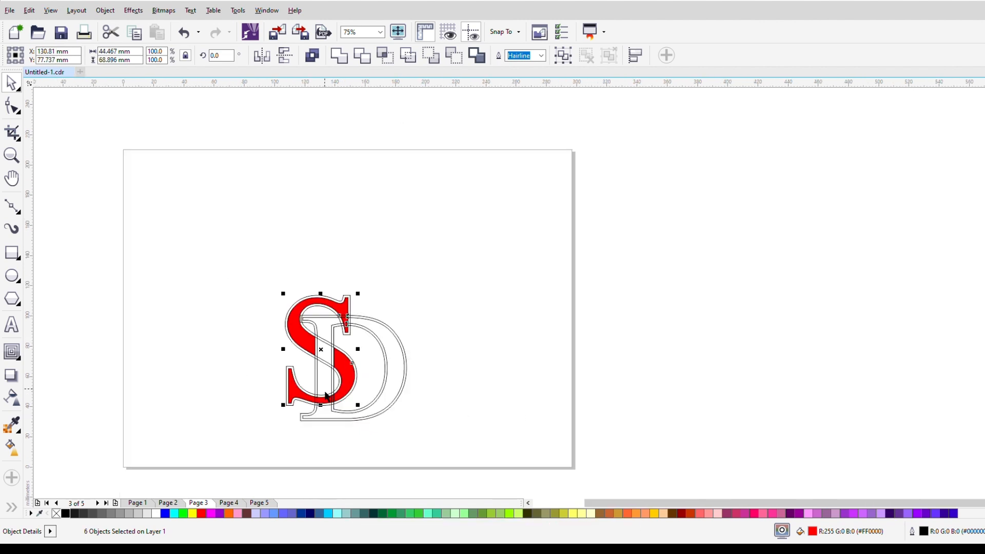
{"action": "left_click", "coordinate": [338, 55]}
Step: Weld the red pieces along the bottom of the S with the rest of the red letter
{"action": "scroll", "coordinate": [357, 333], "scroll_direction": "up", "scroll_amount": 4}
{"action": "scroll", "coordinate": [357, 331], "scroll_direction": "down", "scroll_amount": 4}
{"action": "scroll", "coordinate": [318, 400], "scroll_direction": "up", "scroll_amount": 4}
{"action": "left_click_drag", "start_coordinate": [147, 259], "coordinate": [415, 440]}
{"action": "left_click", "coordinate": [440, 362], "text": "shift"}
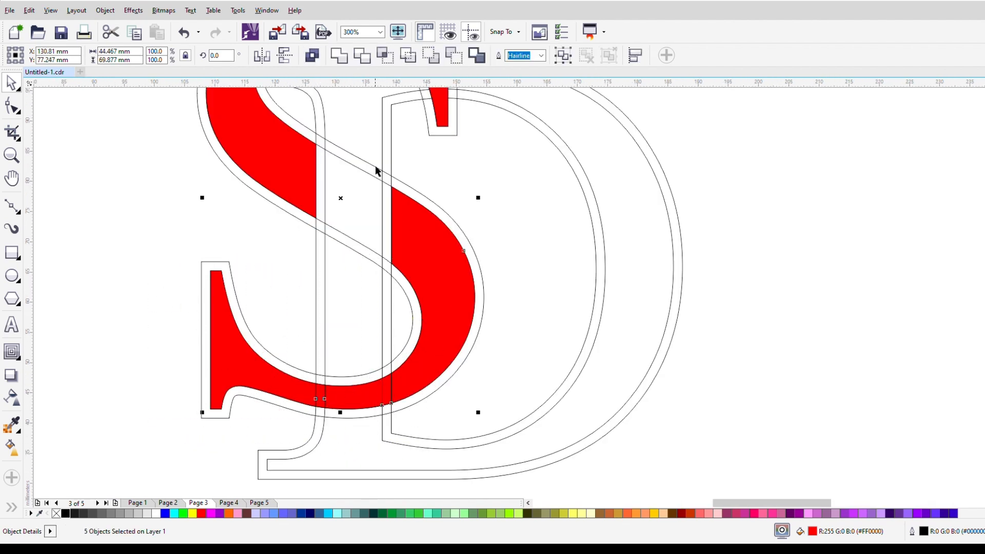
{"action": "left_click", "coordinate": [338, 54]}
{"action": "left_click", "coordinate": [815, 302]}
{"action": "scroll", "coordinate": [381, 336], "scroll_direction": "down", "scroll_amount": 3}
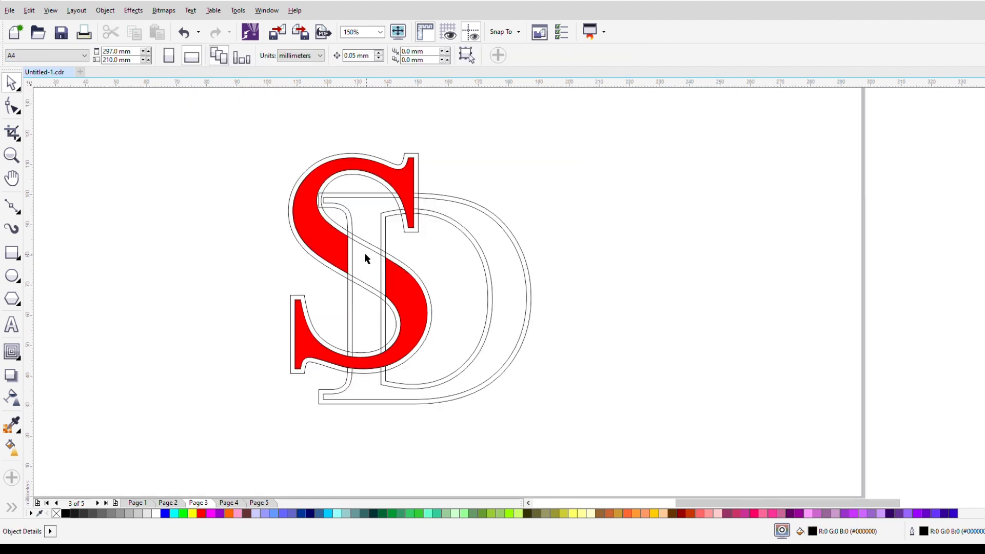
Step: Smart-fill the D's upper stem with its serif and the D's large bowl in green
{"action": "scroll", "coordinate": [379, 173], "scroll_direction": "up", "scroll_amount": 1}
{"action": "key", "text": "space"}
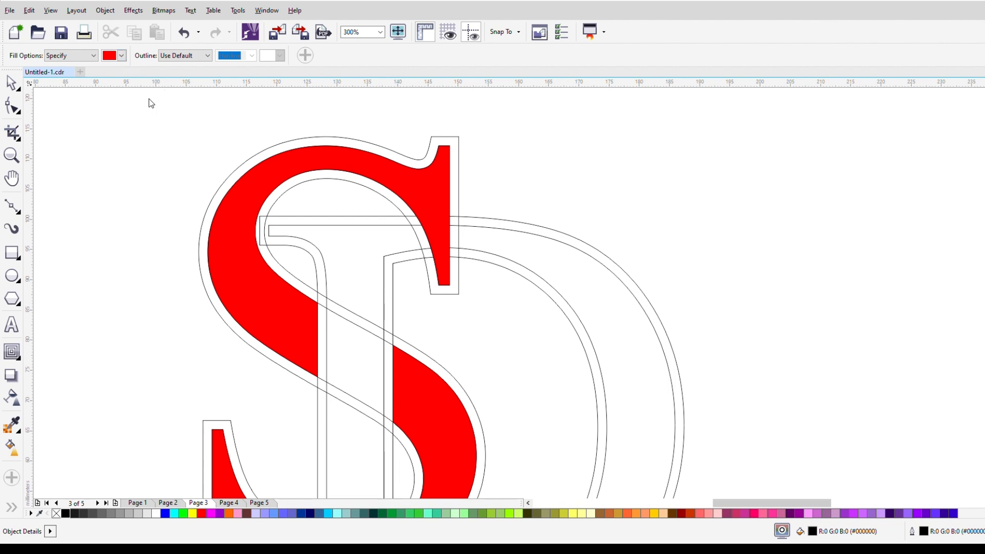
{"action": "left_click", "coordinate": [116, 82]}
{"action": "left_click", "coordinate": [384, 246]}
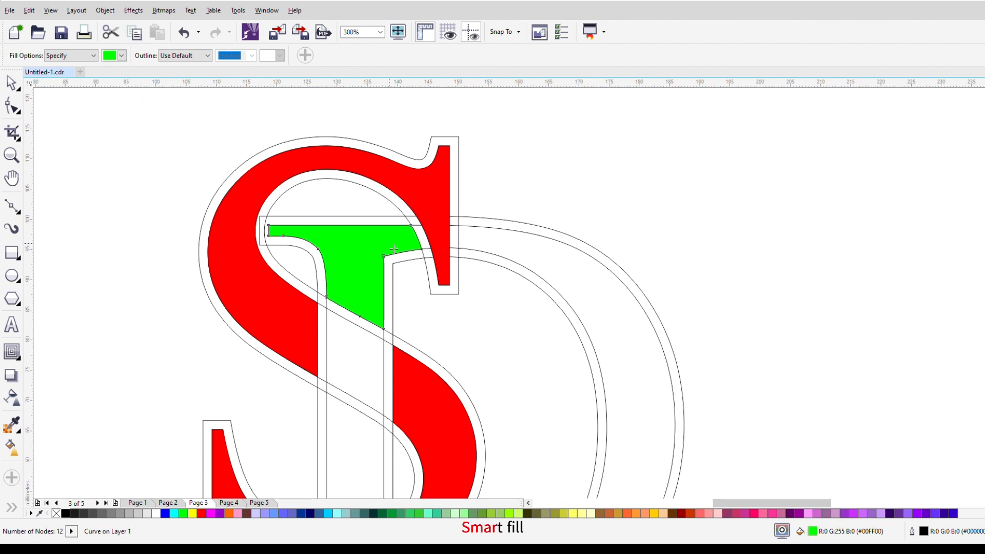
{"action": "scroll", "coordinate": [384, 246], "scroll_direction": "down", "scroll_amount": 3}
{"action": "scroll", "coordinate": [418, 254], "scroll_direction": "up", "scroll_amount": 3}
{"action": "left_click", "coordinate": [483, 253]}
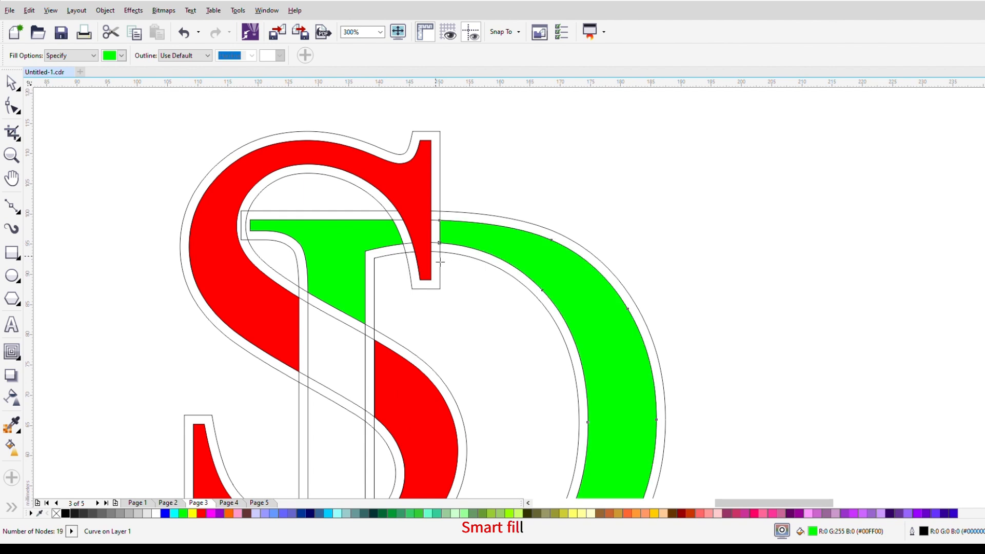
Step: Smart-fill the D's stem in green where it passes over the S's diagonal and inside the lower curve
{"action": "scroll", "coordinate": [441, 262], "scroll_direction": "down", "scroll_amount": 3}
{"action": "scroll", "coordinate": [420, 287], "scroll_direction": "up", "scroll_amount": 2}
{"action": "left_click", "coordinate": [411, 278]}
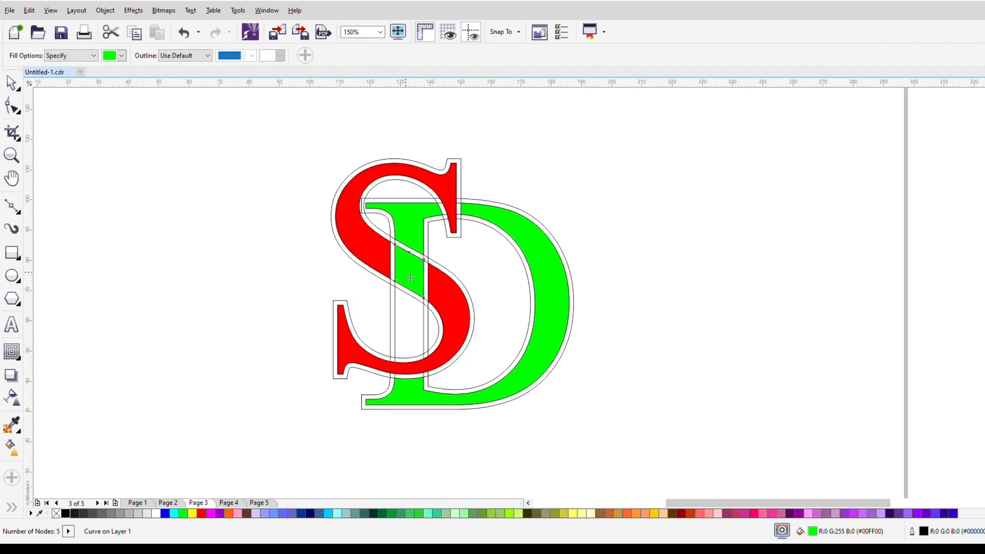
{"action": "scroll", "coordinate": [417, 280], "scroll_direction": "up", "scroll_amount": 1}
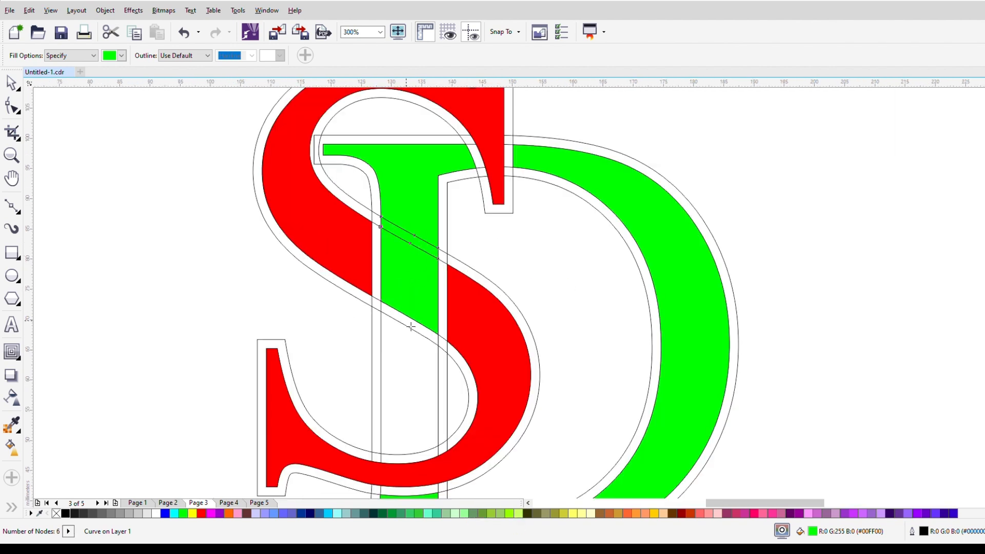
{"action": "left_click", "coordinate": [413, 362]}
{"action": "scroll", "coordinate": [404, 318], "scroll_direction": "down", "scroll_amount": 2}
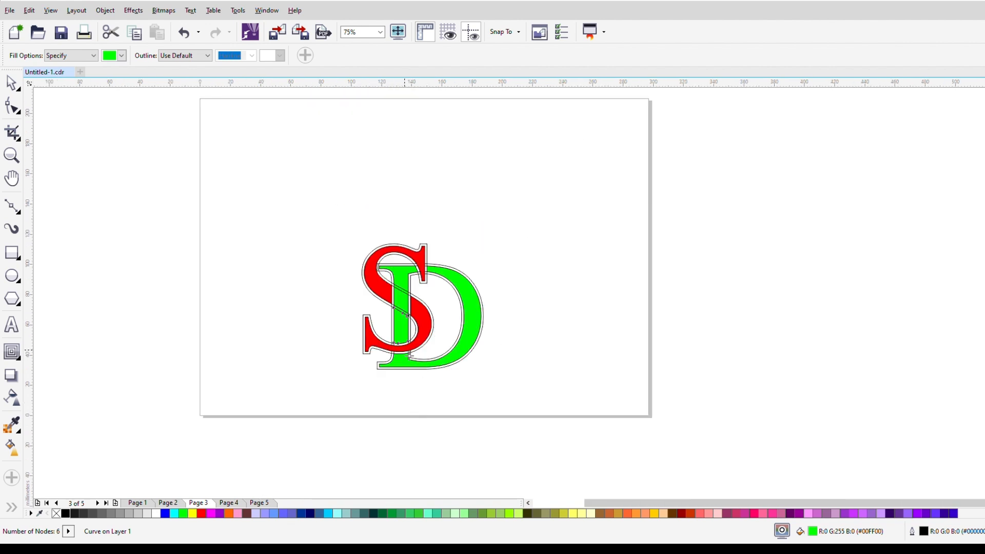
{"action": "scroll", "coordinate": [410, 354], "scroll_direction": "up", "scroll_amount": 2}
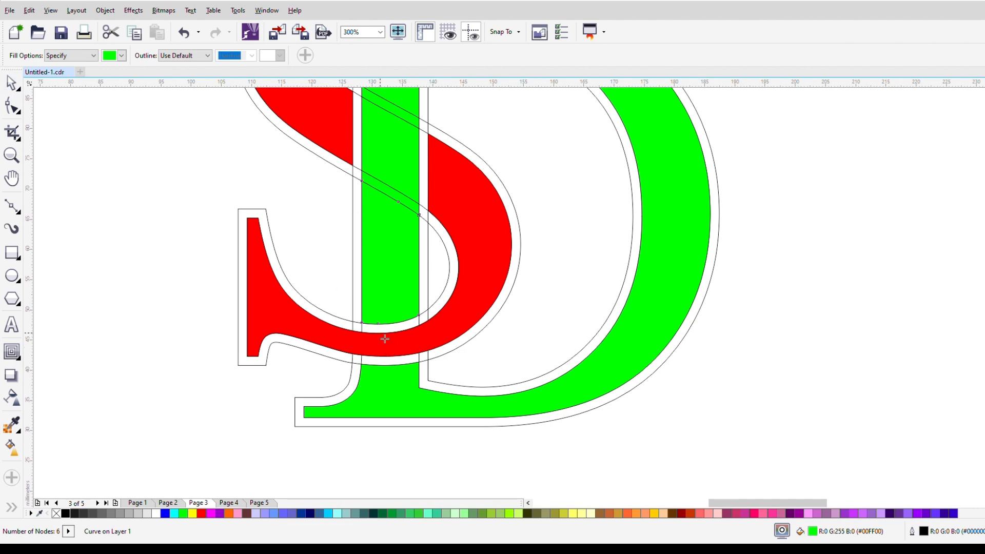
Step: Weld the green pieces of the D's stem, from the upper serif to the section inside the S's lower curve
{"action": "left_click", "coordinate": [11, 84]}
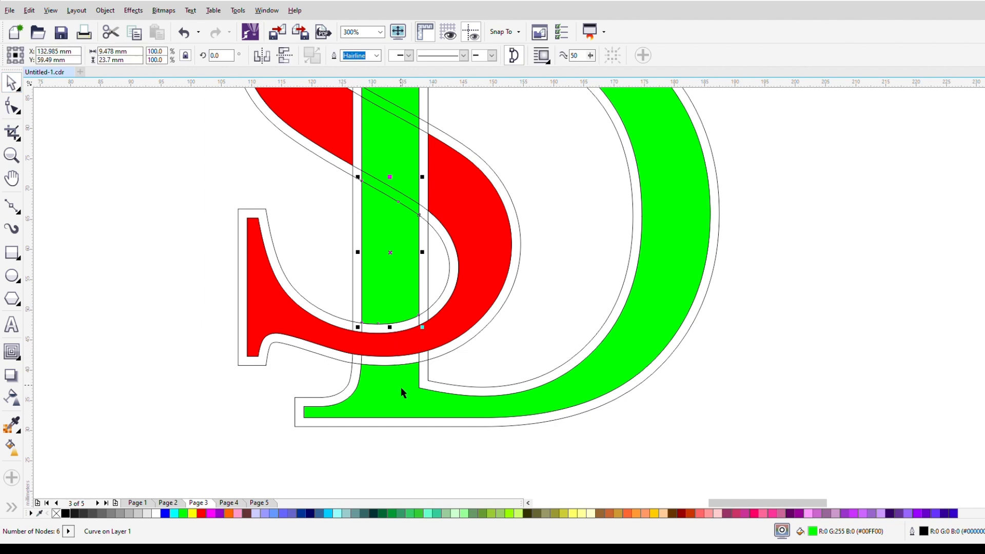
{"action": "scroll", "coordinate": [311, 193], "scroll_direction": "down", "scroll_amount": 2}
{"action": "left_click_drag", "start_coordinate": [230, 126], "coordinate": [400, 254]}
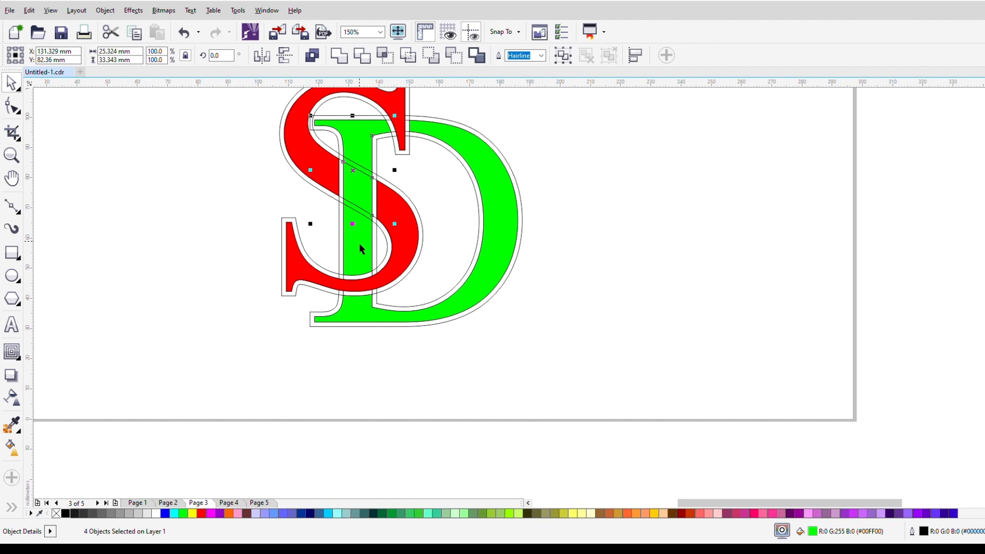
{"action": "left_click", "coordinate": [338, 55]}
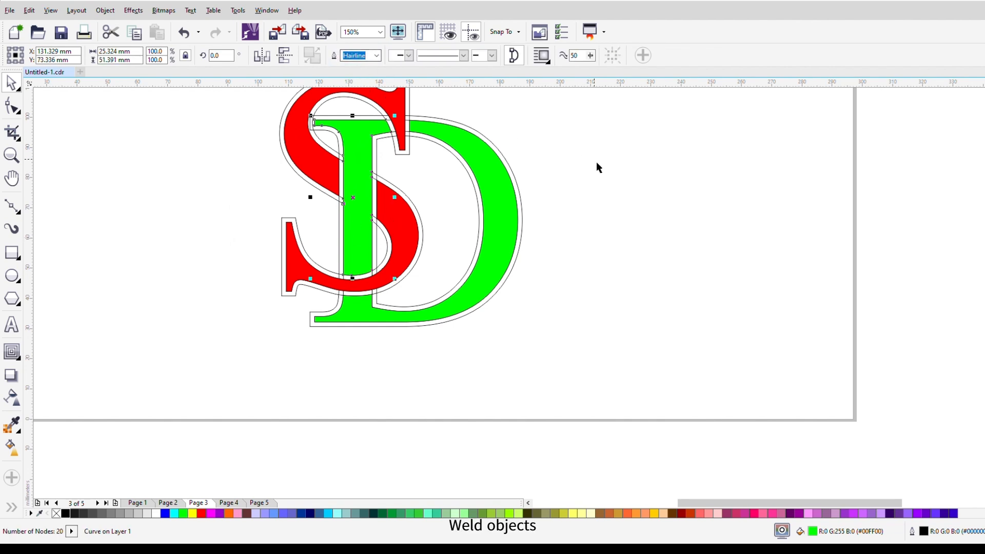
Step: Weld the green stem with the D's green bowl
{"action": "left_click", "coordinate": [517, 153]}
{"action": "left_click", "coordinate": [358, 143]}
{"action": "left_click", "coordinate": [471, 148], "text": "shift"}
{"action": "left_click", "coordinate": [339, 59]}
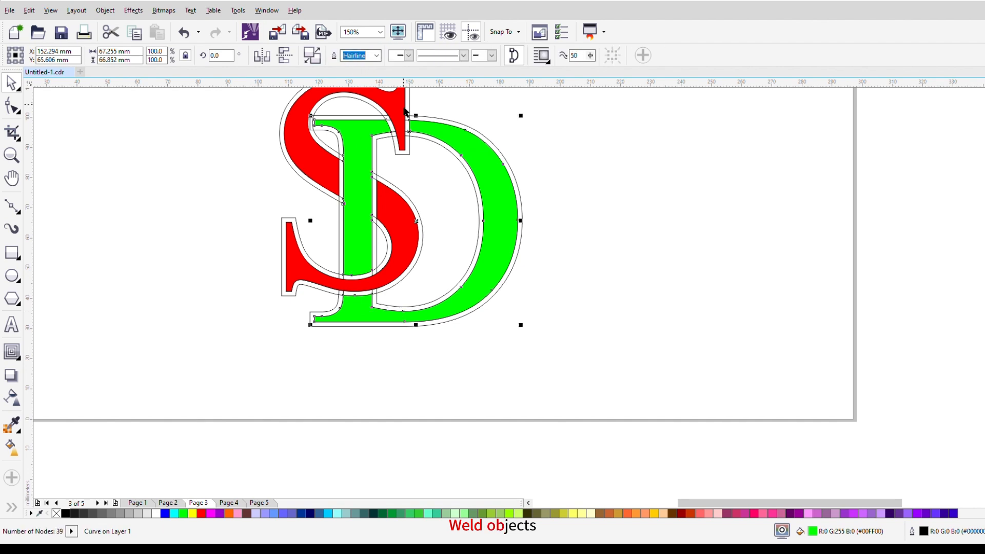
{"action": "left_click", "coordinate": [428, 185]}
Step: Move the filled red S and green D together clear of the contour outlines
{"action": "scroll", "coordinate": [401, 193], "scroll_direction": "down", "scroll_amount": 1}
{"action": "left_click", "coordinate": [364, 185]}
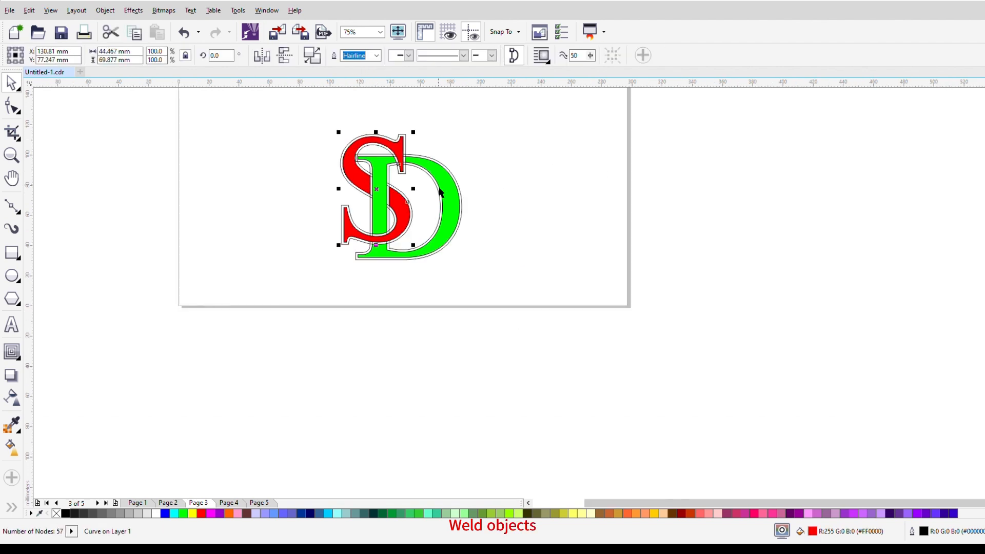
{"action": "left_click", "coordinate": [450, 192], "text": "shift"}
{"action": "left_click_drag", "start_coordinate": [451, 192], "coordinate": [603, 199]}
{"action": "scroll", "coordinate": [603, 199], "scroll_direction": "up", "scroll_amount": 1}
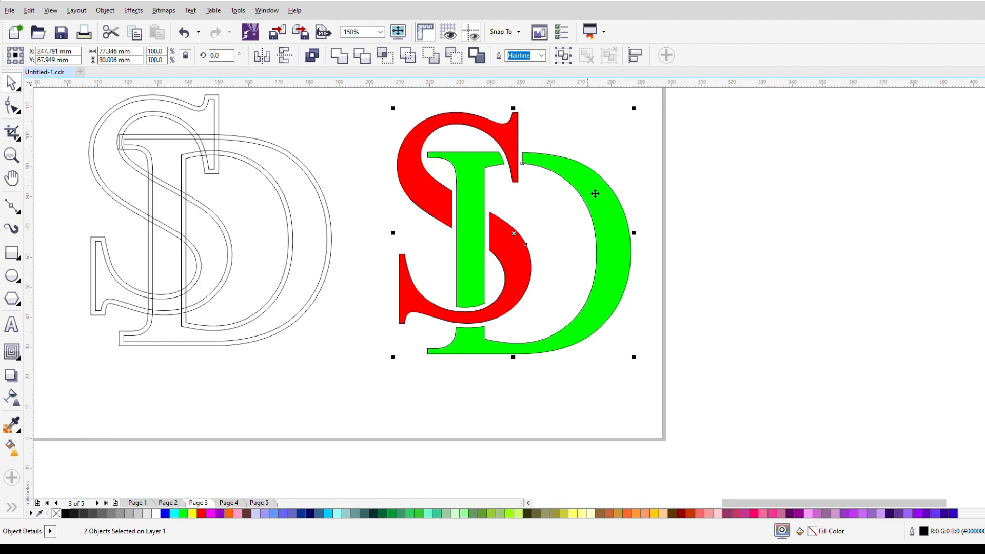
Step: Delete the leftover letter and contour outlines
{"action": "scroll", "coordinate": [595, 193], "scroll_direction": "down", "scroll_amount": 1}
{"action": "mouse_move", "coordinate": [306, 130]}
{"action": "left_mouse_down"}
{"action": "mouse_move", "coordinate": [442, 293]}
{"action": "mouse_move", "coordinate": [481, 316]}
{"action": "left_mouse_up"}
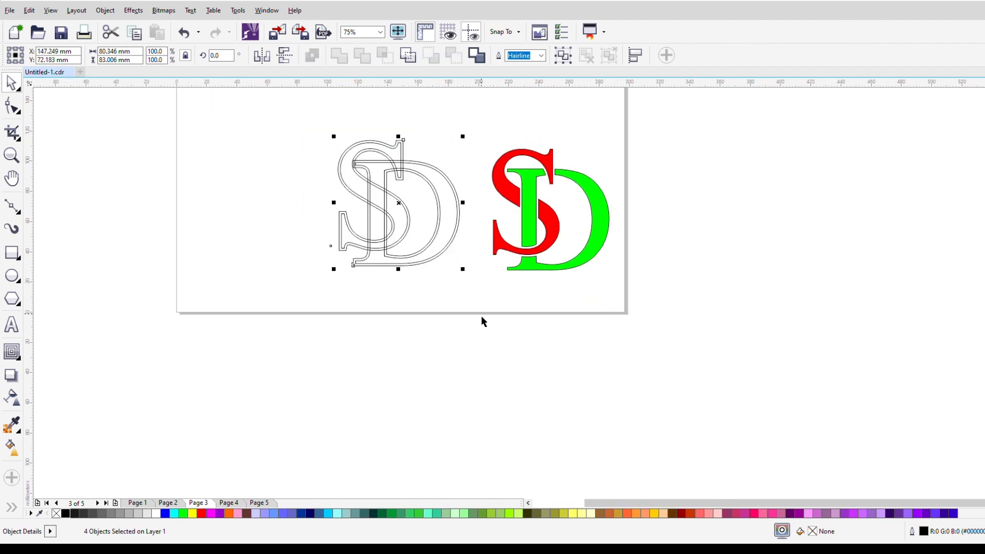
{"action": "key", "text": "Delete"}
{"action": "scroll", "coordinate": [487, 175], "scroll_direction": "up", "scroll_amount": 3}
{"action": "scroll", "coordinate": [490, 177], "scroll_direction": "down", "scroll_amount": 2}
Step: Move the filled S and D together back to the middle of the page and deselect them
{"action": "left_click_drag", "start_coordinate": [497, 195], "coordinate": [770, 441]}
{"action": "left_click_drag", "start_coordinate": [728, 326], "coordinate": [507, 330]}
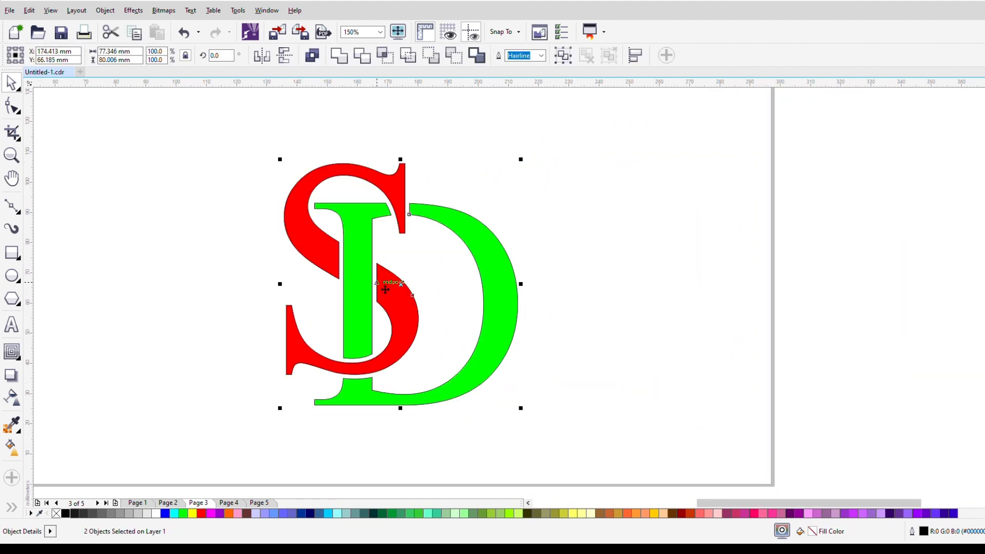
{"action": "scroll", "coordinate": [379, 285], "scroll_direction": "up", "scroll_amount": 1}
{"action": "scroll", "coordinate": [374, 262], "scroll_direction": "down", "scroll_amount": 1}
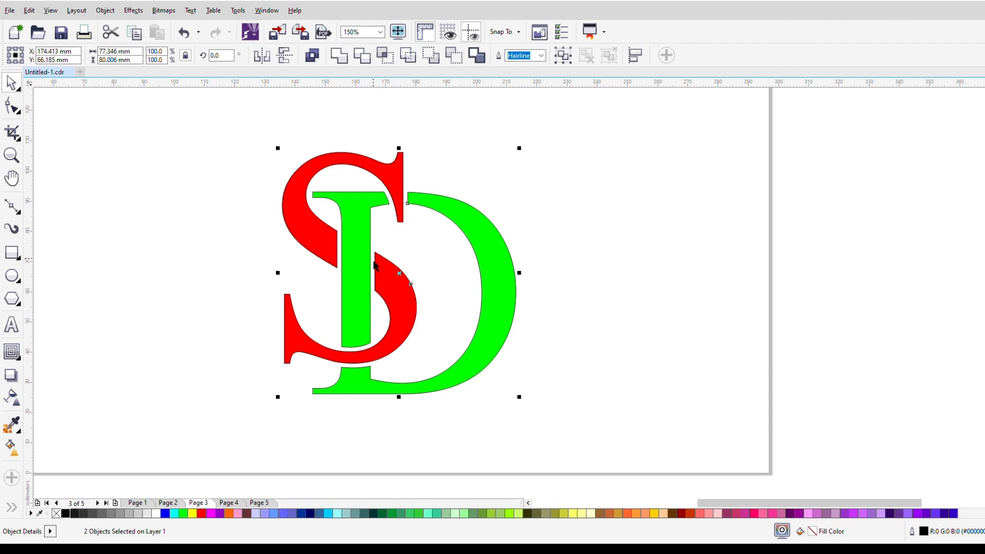
{"action": "left_click_drag", "start_coordinate": [363, 268], "coordinate": [392, 266]}
{"action": "left_click", "coordinate": [600, 208]}
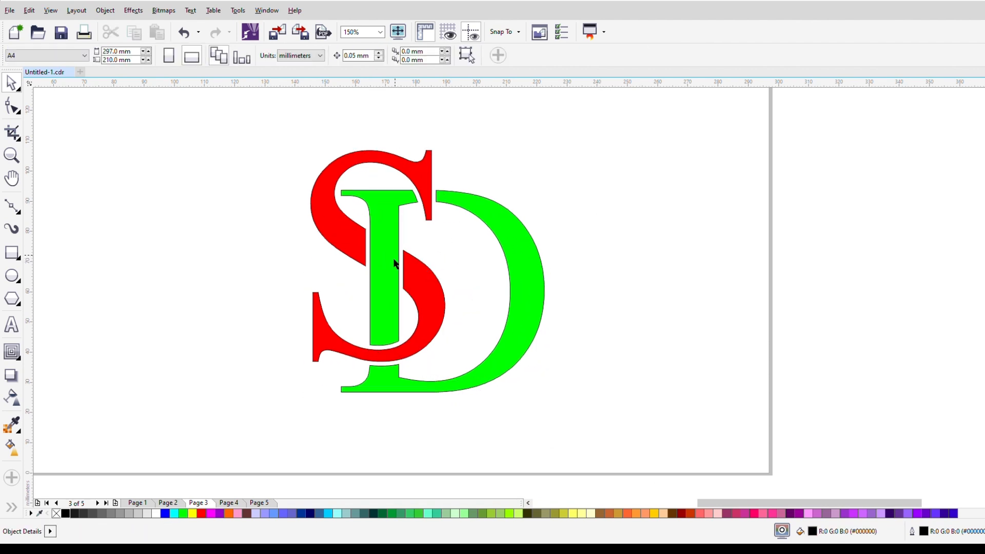
Step: Remove the outlines from both filled letters and shift the monogram up slightly
{"action": "scroll", "coordinate": [380, 274], "scroll_direction": "up", "scroll_amount": 1}
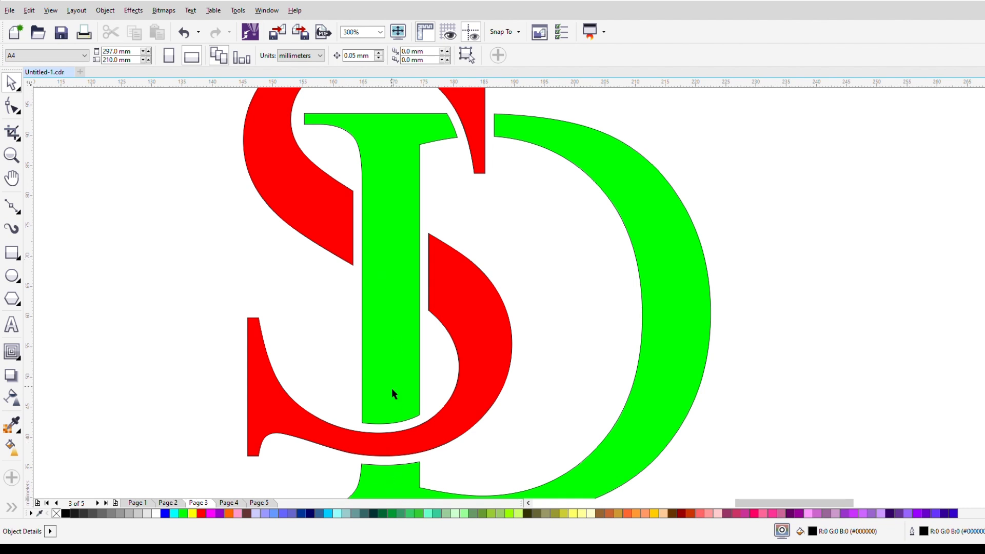
{"action": "scroll", "coordinate": [392, 394], "scroll_direction": "down", "scroll_amount": 2}
{"action": "left_click", "coordinate": [387, 298]}
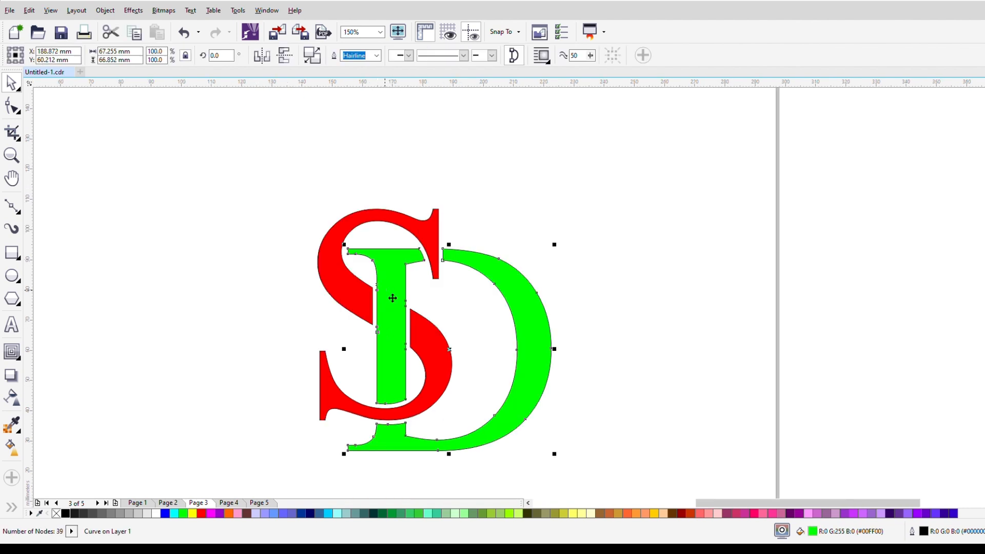
{"action": "left_click", "coordinate": [430, 241], "text": "shift"}
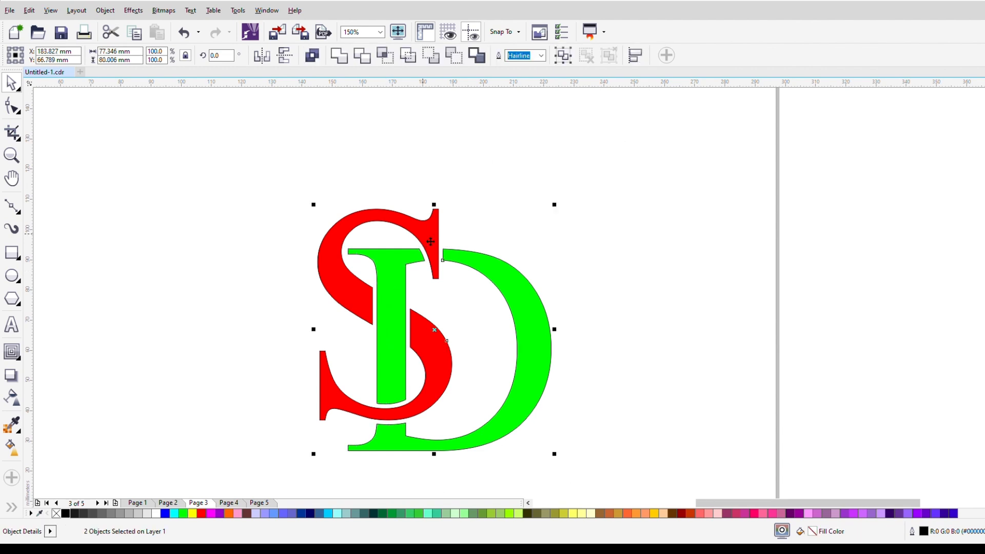
{"action": "right_click", "coordinate": [56, 513]}
{"action": "left_click_drag", "start_coordinate": [393, 329], "coordinate": [375, 282]}
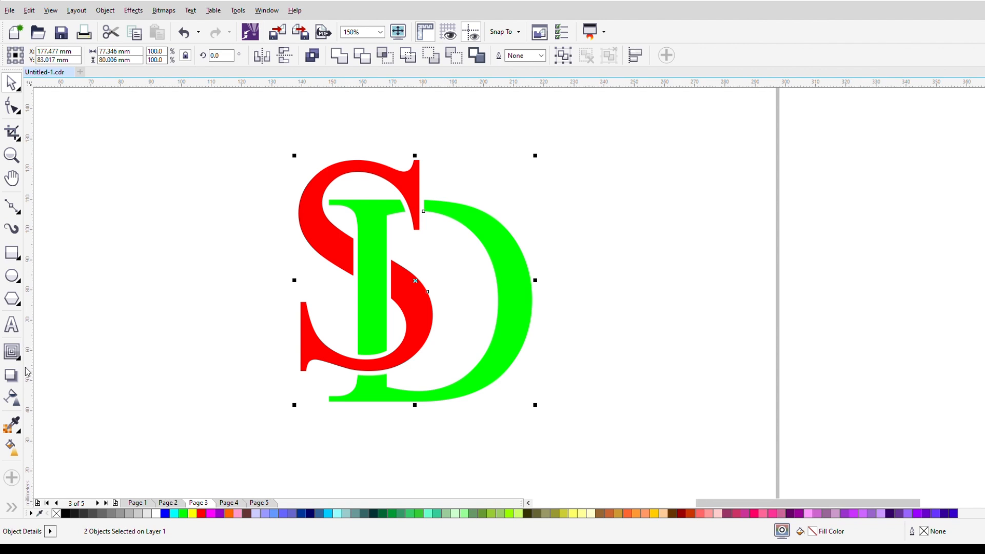
Step: Draw a black-filled horizontal bar about 43.6 by 5.1 mm beside the monogram and duplicate it just below
{"action": "left_click", "coordinate": [12, 253]}
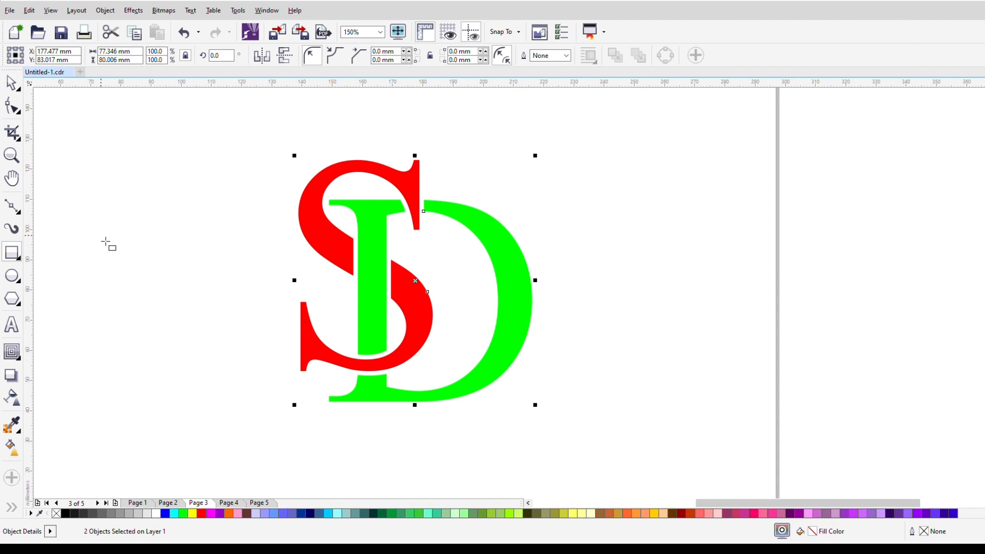
{"action": "left_click", "coordinate": [84, 238]}
{"action": "left_click_drag", "start_coordinate": [78, 235], "coordinate": [163, 286]}
{"action": "left_click", "coordinate": [10, 83]}
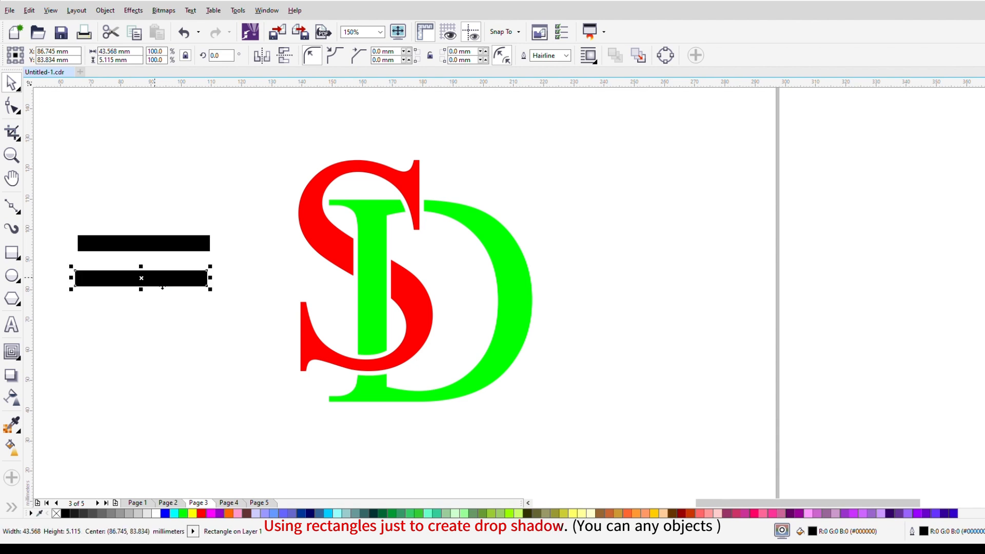
Step: Add another black bar below the first two and rotate the bars to different downward slants
{"action": "left_click_drag", "start_coordinate": [187, 305], "coordinate": [221, 358]}
{"action": "left_click", "coordinate": [154, 321]}
{"action": "left_click", "coordinate": [164, 279]}
{"action": "left_click", "coordinate": [205, 280]}
{"action": "left_click_drag", "start_coordinate": [214, 268], "coordinate": [232, 298]}
{"action": "left_click", "coordinate": [194, 250]}
{"action": "left_click", "coordinate": [194, 250]}
{"action": "left_click_drag", "start_coordinate": [221, 242], "coordinate": [230, 260]}
Step: Place steep bars across the slanted ones and copy the uppermost slanted bar above the lattice
{"action": "left_click_drag", "start_coordinate": [168, 236], "coordinate": [199, 233]}
{"action": "left_click", "coordinate": [199, 234]}
{"action": "left_click_drag", "start_coordinate": [241, 275], "coordinate": [135, 321]}
{"action": "left_click_drag", "start_coordinate": [184, 234], "coordinate": [109, 225]}
{"action": "left_click", "coordinate": [125, 237]}
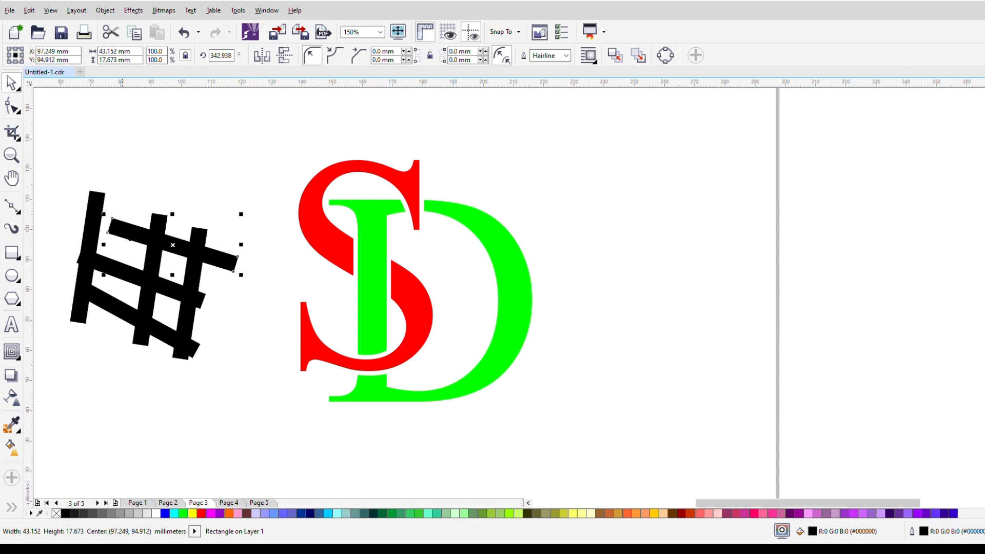
{"action": "left_click_drag", "start_coordinate": [122, 228], "coordinate": [89, 191]}
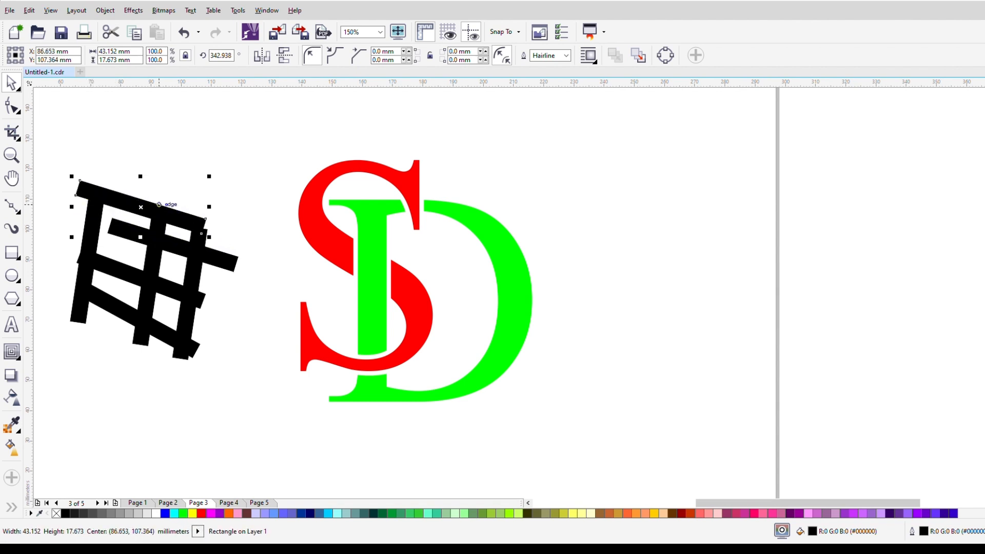
Step: Rotate the slanted bar just below the topmost one to nearly horizontal
{"action": "left_click", "coordinate": [133, 242]}
{"action": "left_click_drag", "start_coordinate": [134, 243], "coordinate": [136, 257]}
{"action": "left_click", "coordinate": [136, 256]}
{"action": "left_click_drag", "start_coordinate": [229, 288], "coordinate": [204, 251]}
{"action": "left_click", "coordinate": [205, 268]}
{"action": "left_click", "coordinate": [205, 264]}
Step: Rotate the two lower slanted bars of the lattice to nearly horizontal
{"action": "left_click", "coordinate": [132, 281]}
{"action": "left_click", "coordinate": [119, 314]}
{"action": "left_click", "coordinate": [119, 314]}
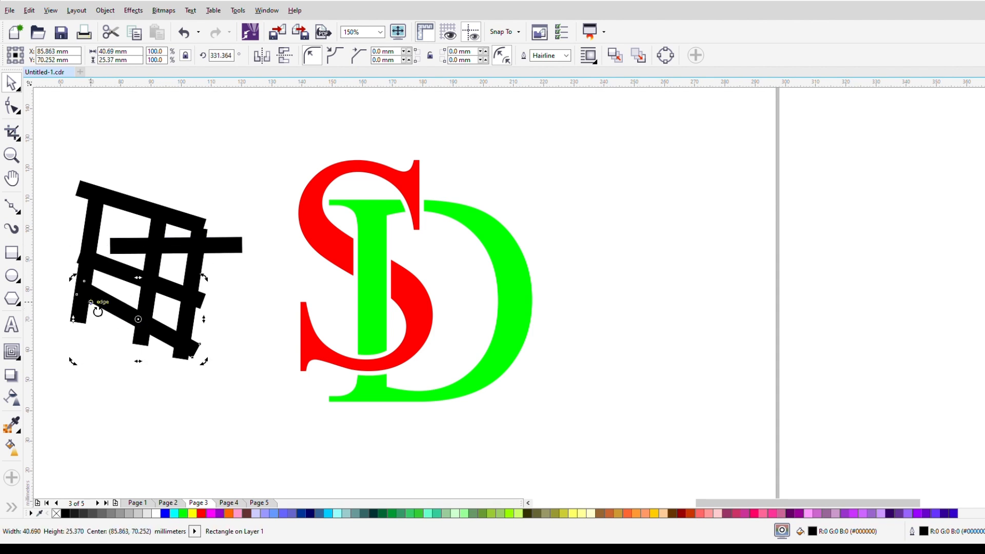
{"action": "left_click_drag", "start_coordinate": [71, 278], "coordinate": [61, 311]}
{"action": "left_click", "coordinate": [117, 268]}
{"action": "left_click", "coordinate": [117, 269]}
{"action": "left_click_drag", "start_coordinate": [72, 245], "coordinate": [62, 275]}
Step: Shift the topmost slanted bar and the leftmost steep bar to the right, and tilt the steep one into a diagonal
{"action": "left_click", "coordinate": [121, 249]}
{"action": "mouse_move", "coordinate": [157, 217]}
{"action": "left_mouse_down"}
{"action": "mouse_move", "coordinate": [175, 211]}
{"action": "mouse_move", "coordinate": [156, 220]}
{"action": "mouse_move", "coordinate": [165, 230]}
{"action": "left_mouse_up"}
{"action": "left_click", "coordinate": [101, 222]}
{"action": "left_click_drag", "start_coordinate": [101, 222], "coordinate": [130, 217]}
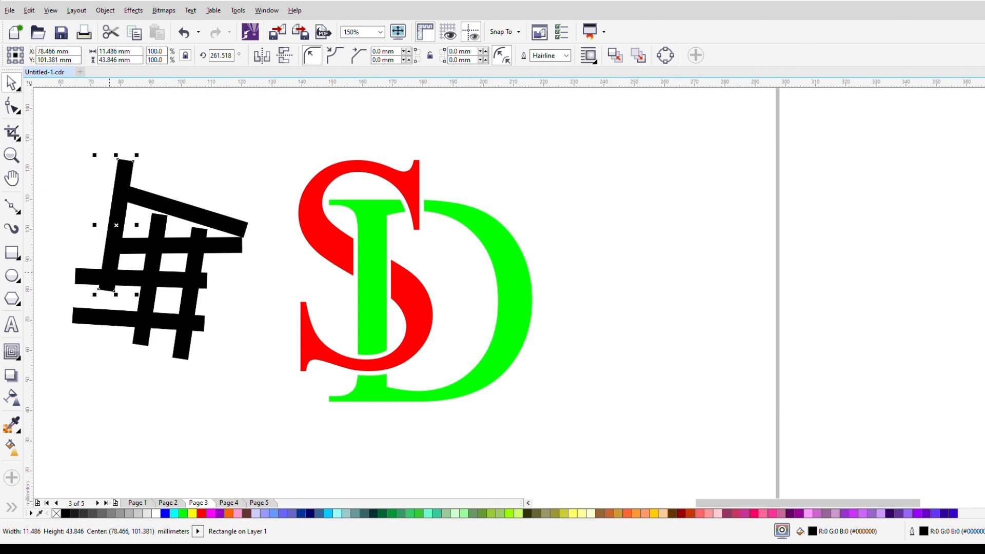
{"action": "left_click", "coordinate": [120, 265]}
{"action": "left_click_drag", "start_coordinate": [137, 295], "coordinate": [108, 303]}
{"action": "left_click", "coordinate": [117, 189]}
Step: Group all seven bars and cast a drop shadow from the group down toward the monogram
{"action": "left_click_drag", "start_coordinate": [60, 147], "coordinate": [277, 404]}
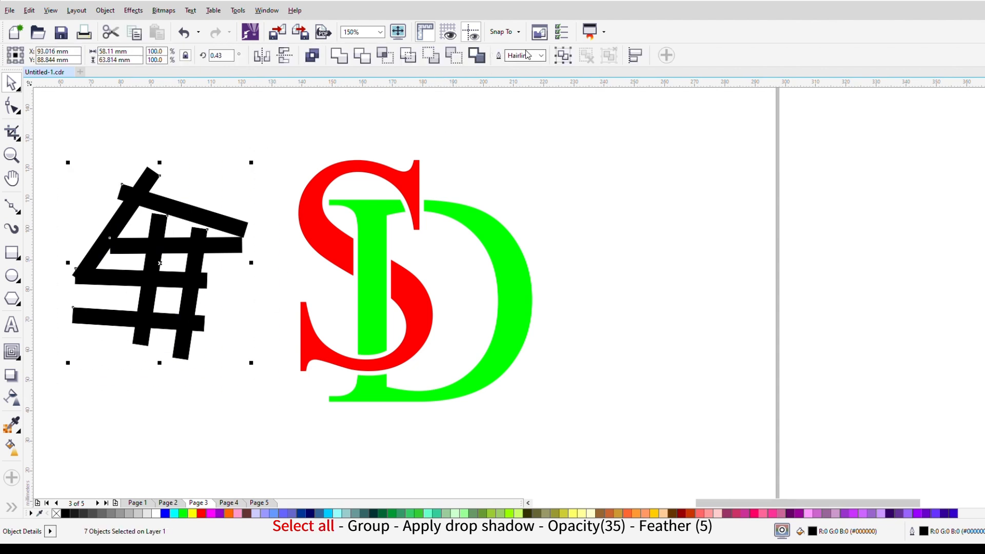
{"action": "left_click", "coordinate": [563, 55]}
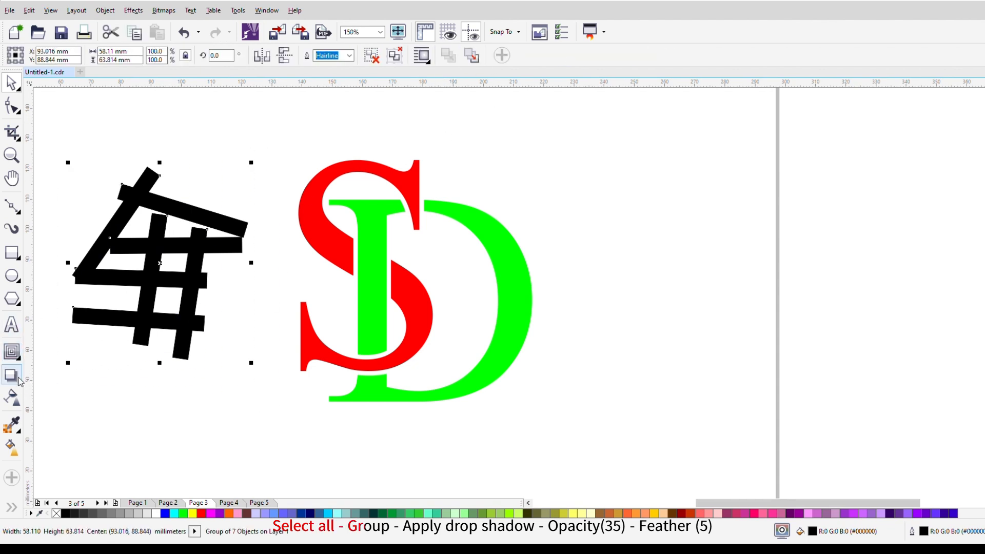
{"action": "left_click", "coordinate": [17, 379]}
{"action": "left_click_drag", "start_coordinate": [165, 263], "coordinate": [291, 351]}
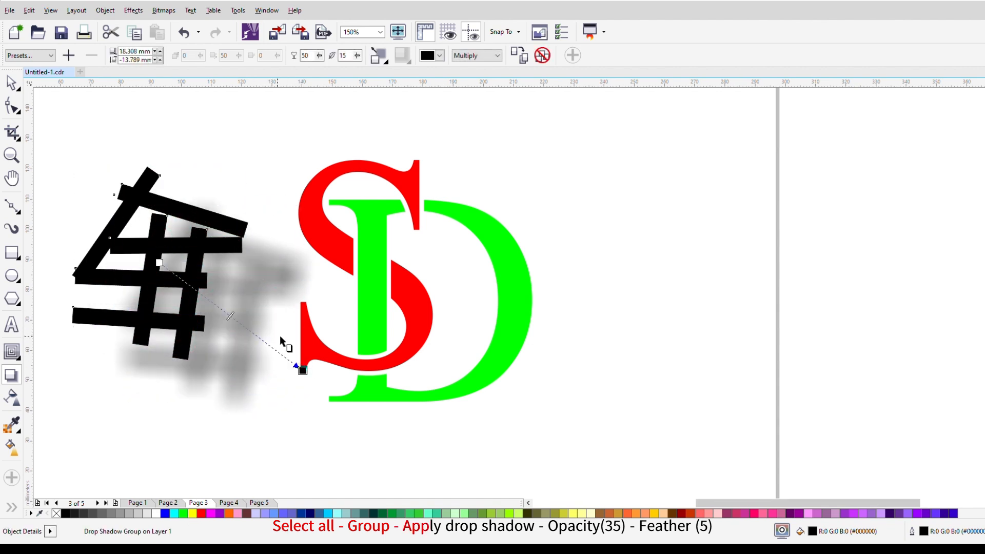
Step: Set the bar group's drop shadow to a feather of 5 and an opacity of 35
{"action": "double_click", "coordinate": [343, 55]}
{"action": "type", "text": "5"}
{"action": "key", "text": "Return"}
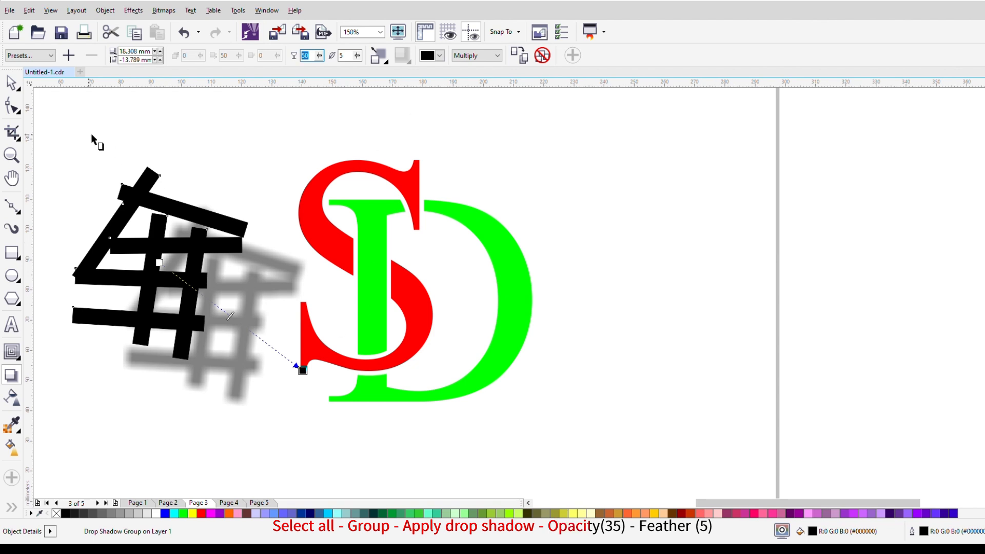
{"action": "left_click", "coordinate": [11, 82]}
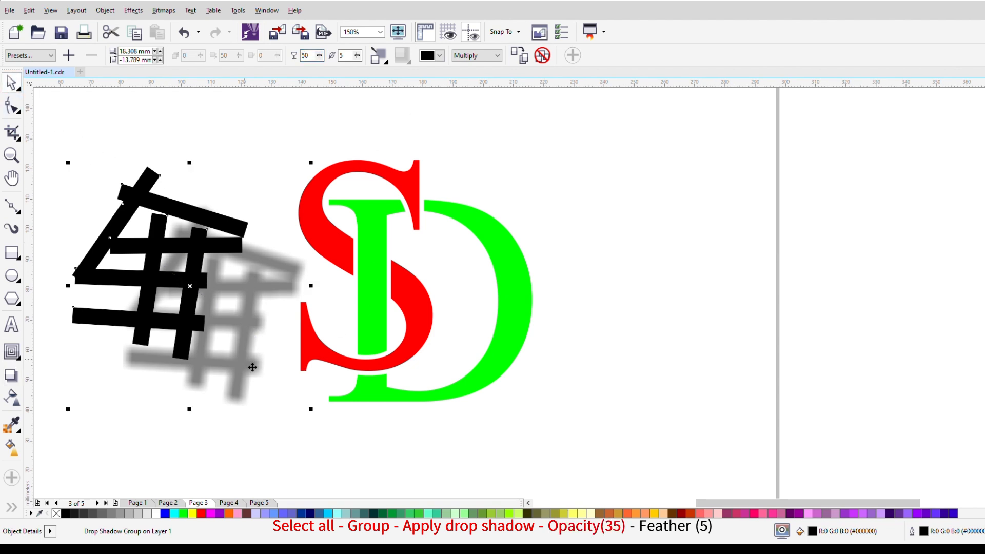
{"action": "scroll", "coordinate": [236, 308], "scroll_direction": "down", "scroll_amount": 1}
{"action": "scroll", "coordinate": [168, 287], "scroll_direction": "up", "scroll_amount": 1}
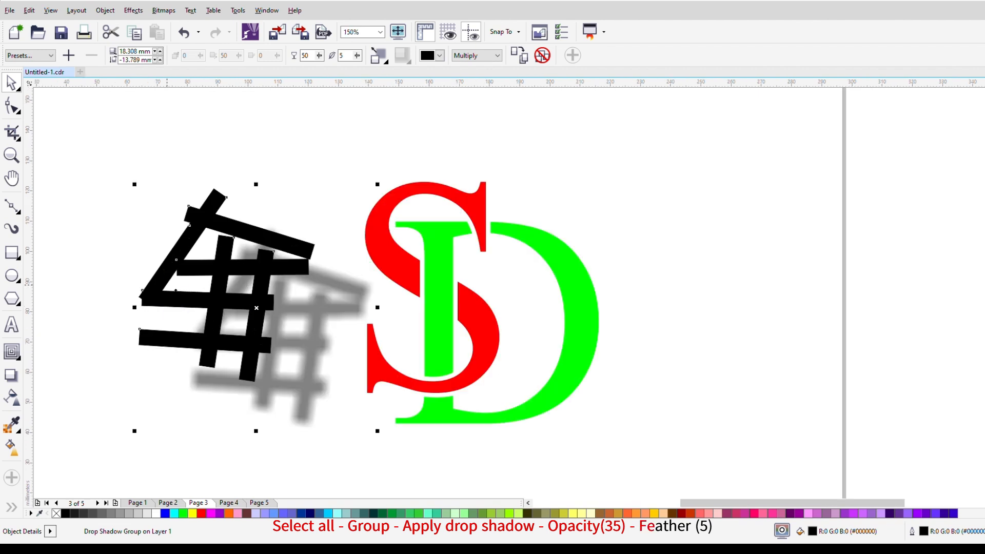
{"action": "double_click", "coordinate": [306, 55]}
{"action": "type", "text": "35"}
{"action": "key", "text": "Return"}
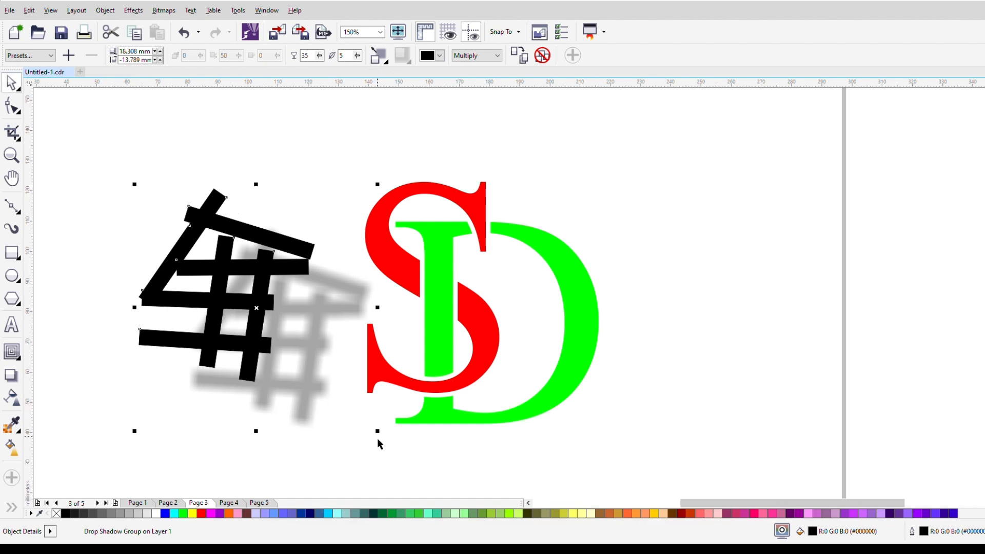
Step: Enlarge the drop shadow group well beyond the monogram's size and shift it farther left of the letters
{"action": "left_click_drag", "start_coordinate": [383, 440], "coordinate": [437, 491]}
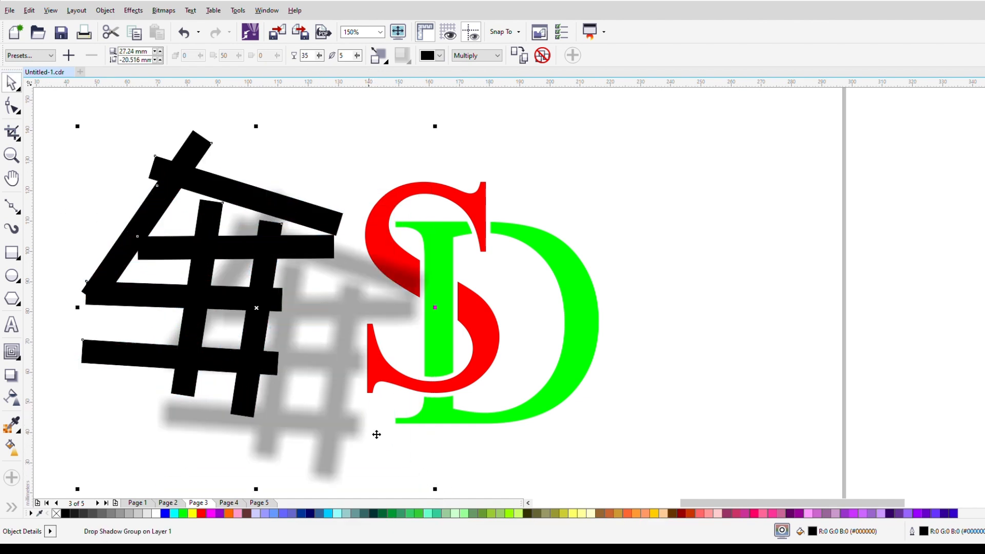
{"action": "scroll", "coordinate": [262, 321], "scroll_direction": "down", "scroll_amount": 2}
{"action": "left_click_drag", "start_coordinate": [262, 319], "coordinate": [202, 292]}
{"action": "left_click_drag", "start_coordinate": [291, 381], "coordinate": [339, 428]}
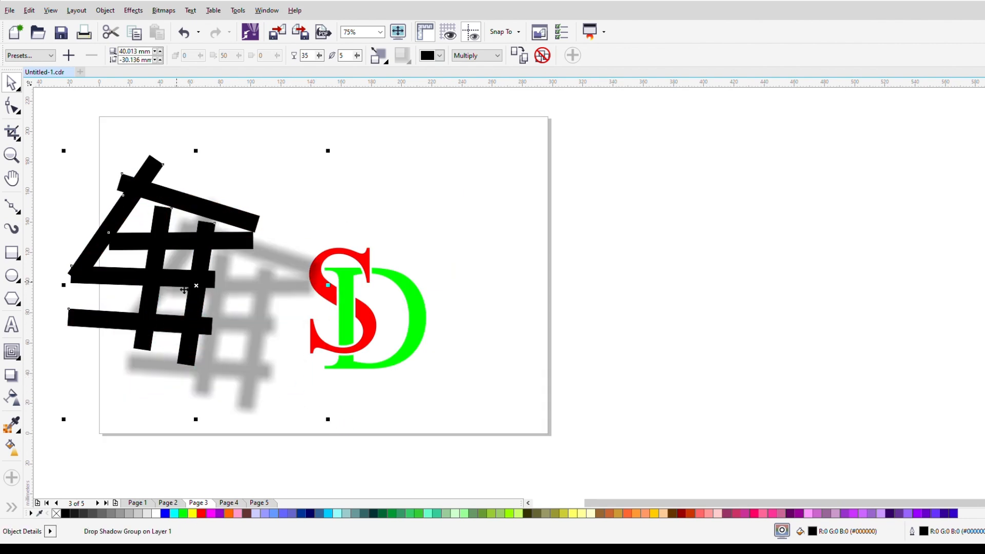
{"action": "scroll", "coordinate": [187, 291], "scroll_direction": "up", "scroll_amount": 3}
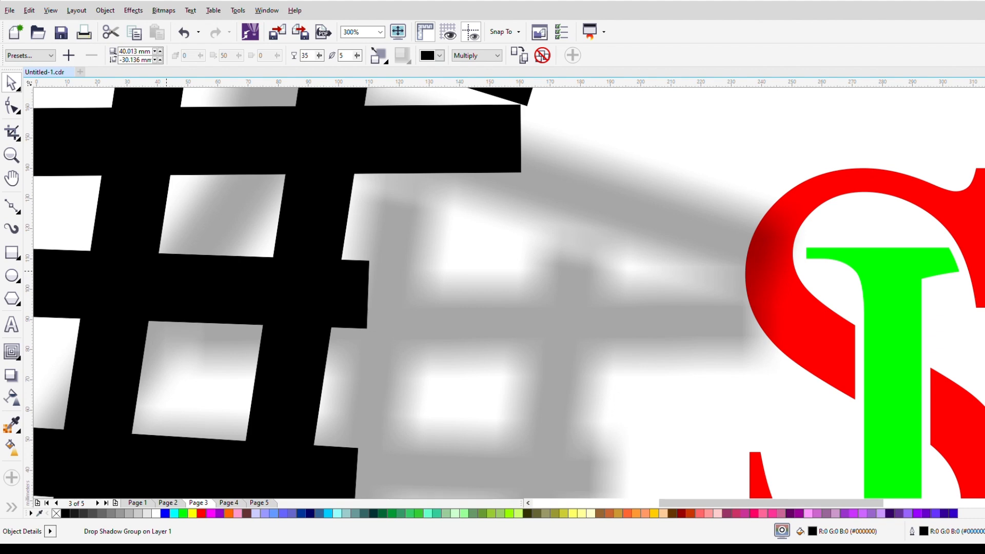
{"action": "scroll", "coordinate": [166, 271], "scroll_direction": "down", "scroll_amount": 2}
{"action": "scroll", "coordinate": [286, 315], "scroll_direction": "down", "scroll_amount": 2}
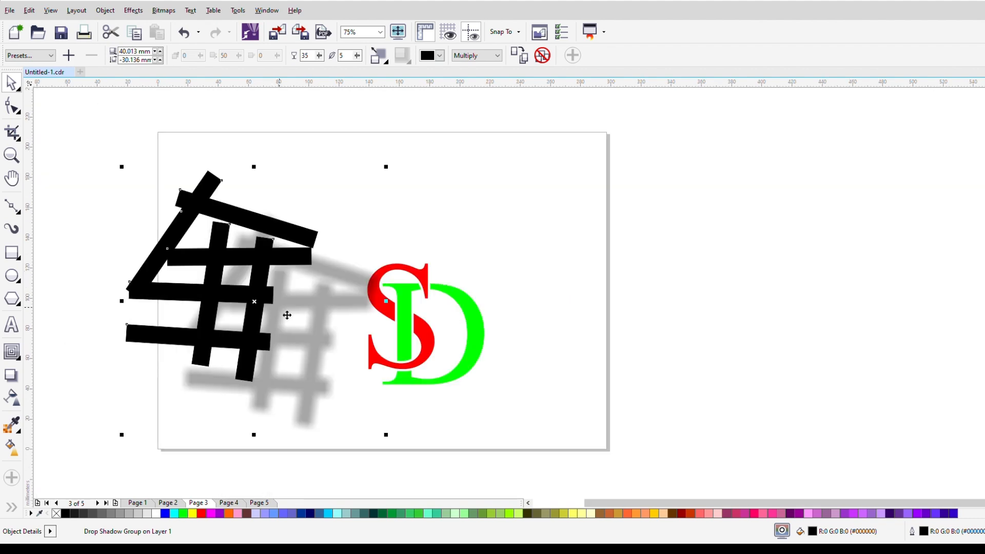
Step: Break the drop shadow group apart and move the separated shadow to the page's right edge
{"action": "left_click", "coordinate": [35, 114]}
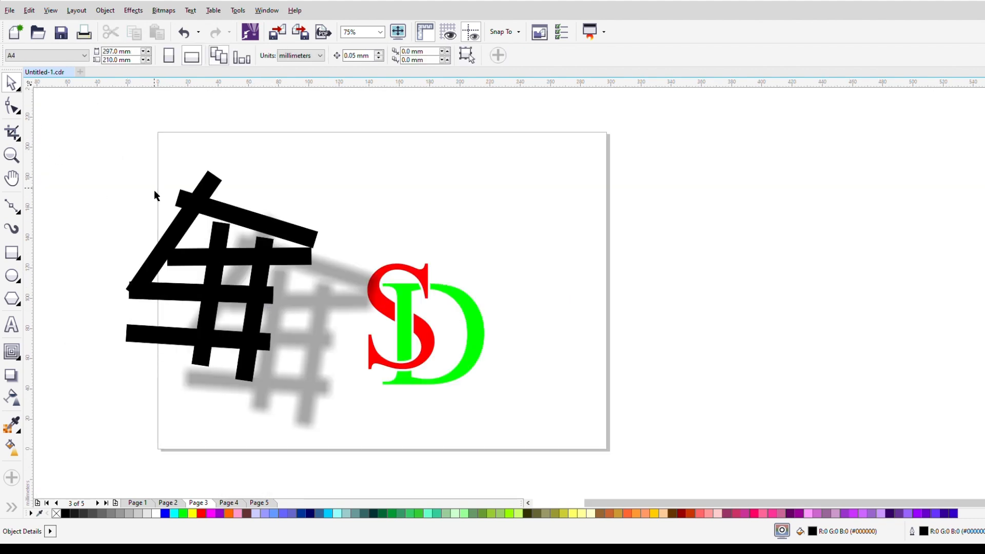
{"action": "left_click", "coordinate": [309, 326]}
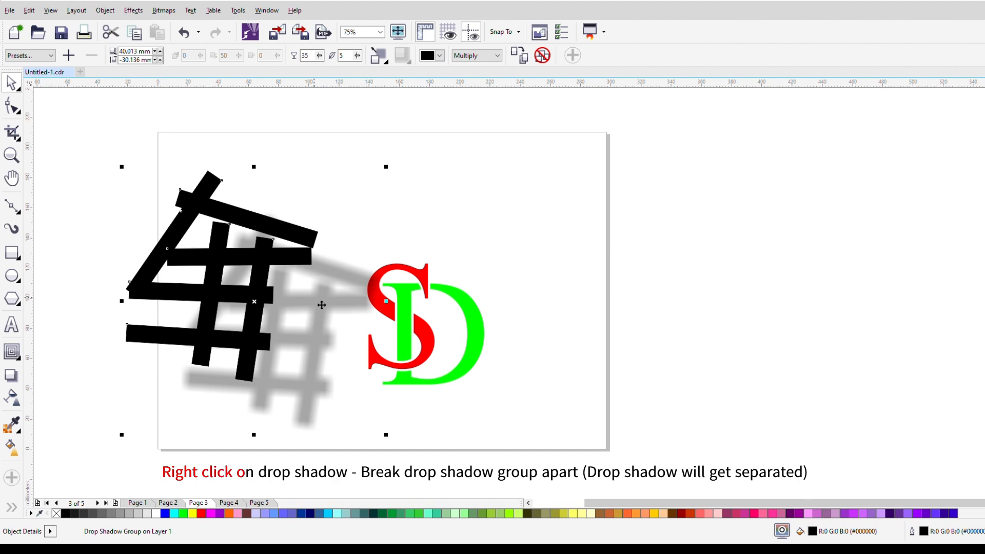
{"action": "key", "text": "ctrl+k"}
{"action": "left_click", "coordinate": [350, 205]}
{"action": "left_click_drag", "start_coordinate": [348, 304], "coordinate": [657, 257]}
Step: Delete the black bar group left behind by the separated shadow
{"action": "left_click", "coordinate": [276, 242]}
{"action": "left_click", "coordinate": [270, 266]}
{"action": "key", "text": "Delete"}
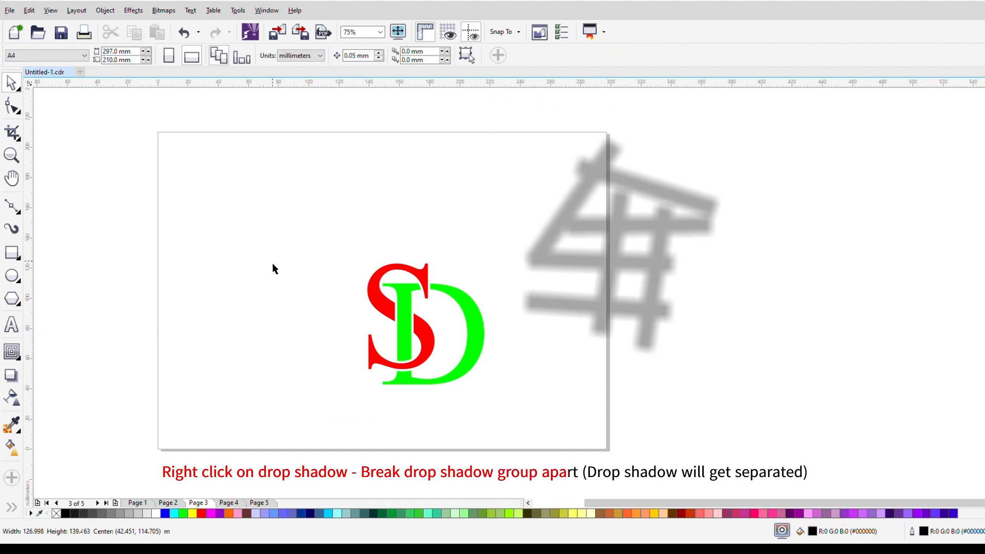
Step: Duplicate the detached shadow, remove the spare one and place the remaining shadow just right of the monogram
{"action": "left_click_drag", "start_coordinate": [612, 228], "coordinate": [217, 278]}
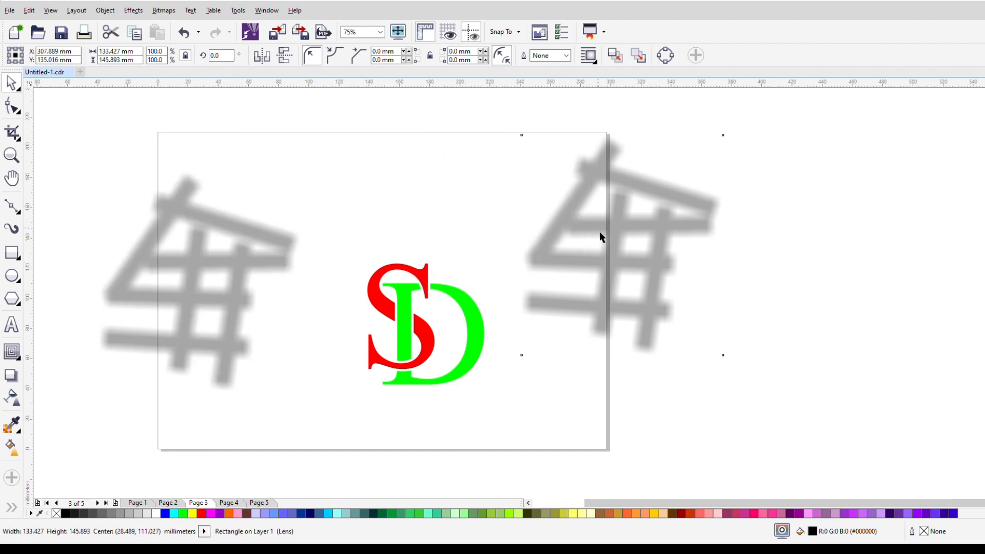
{"action": "left_click_drag", "start_coordinate": [598, 233], "coordinate": [764, 294]}
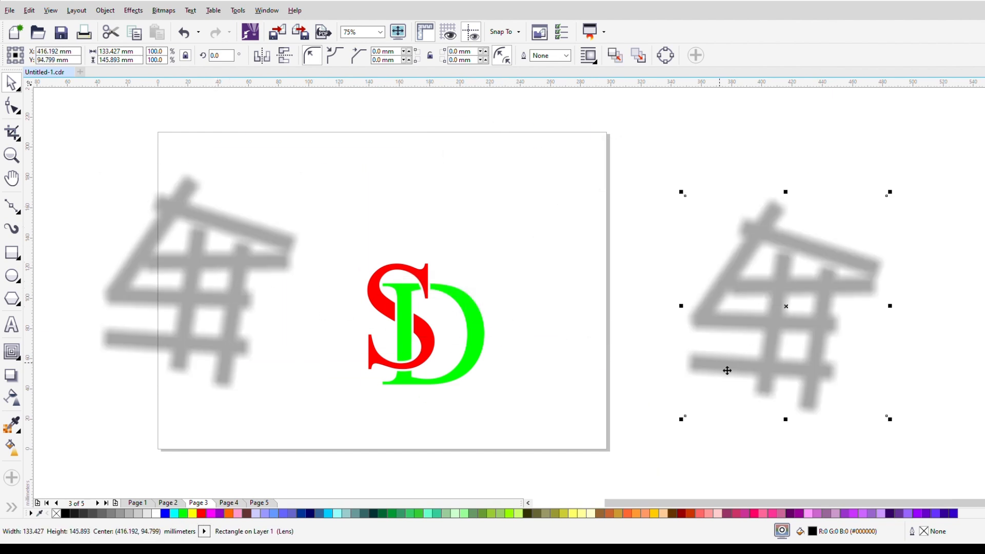
{"action": "key", "text": "Delete"}
{"action": "left_click_drag", "start_coordinate": [221, 313], "coordinate": [634, 303]}
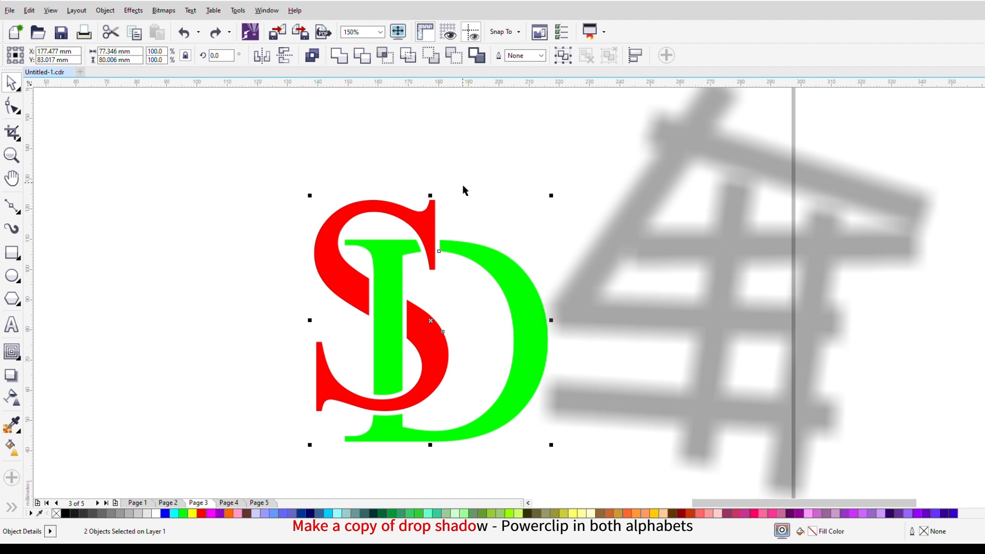
{"action": "left_click", "coordinate": [461, 166]}
{"action": "left_click", "coordinate": [612, 269]}
Step: PowerClip the detached shadow inside the red S and scale it down to 62.5% within the letter
{"action": "left_click_drag", "start_coordinate": [685, 251], "coordinate": [345, 276]}
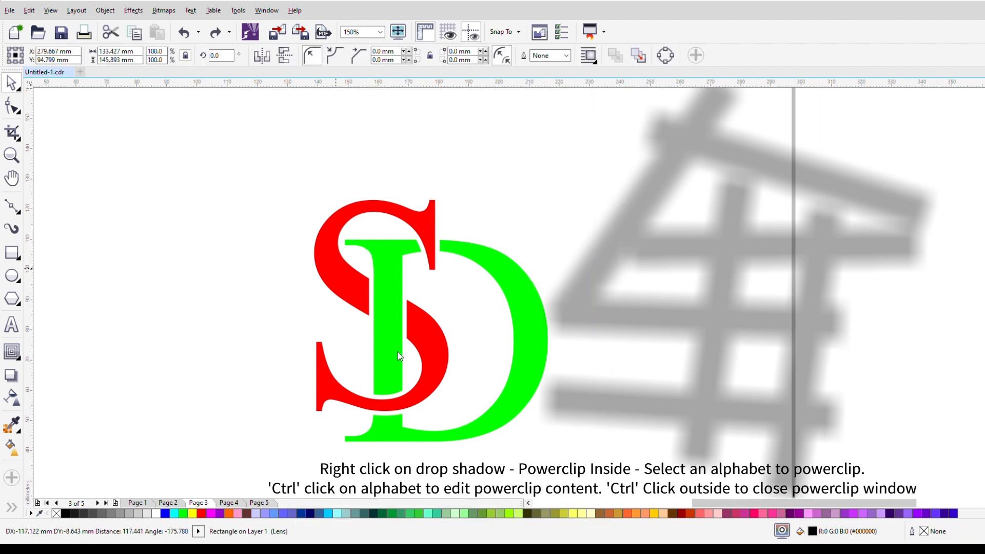
{"action": "left_click", "coordinate": [395, 398]}
{"action": "left_click", "coordinate": [347, 280], "text": "ctrl"}
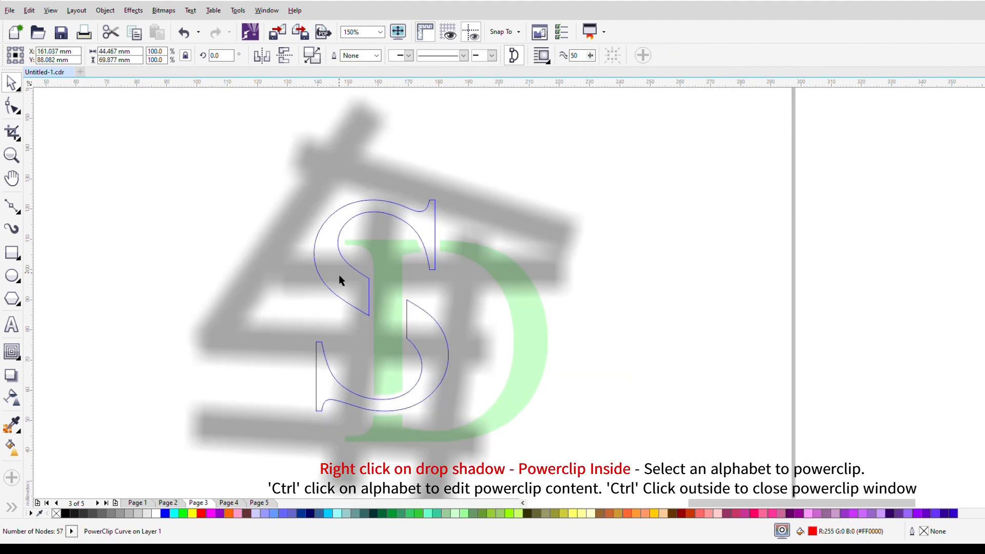
{"action": "left_click", "coordinate": [543, 224]}
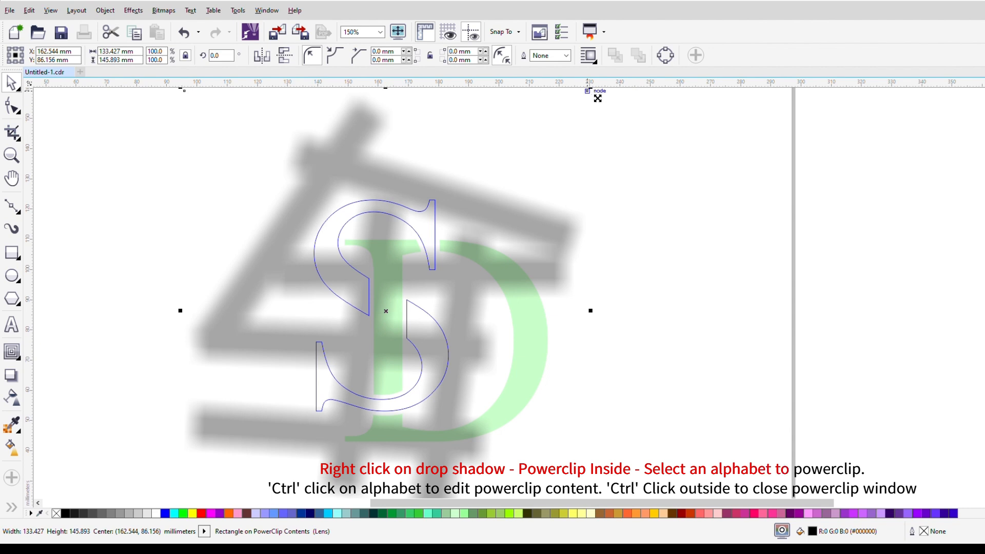
{"action": "left_click_drag", "start_coordinate": [597, 99], "coordinate": [544, 178]}
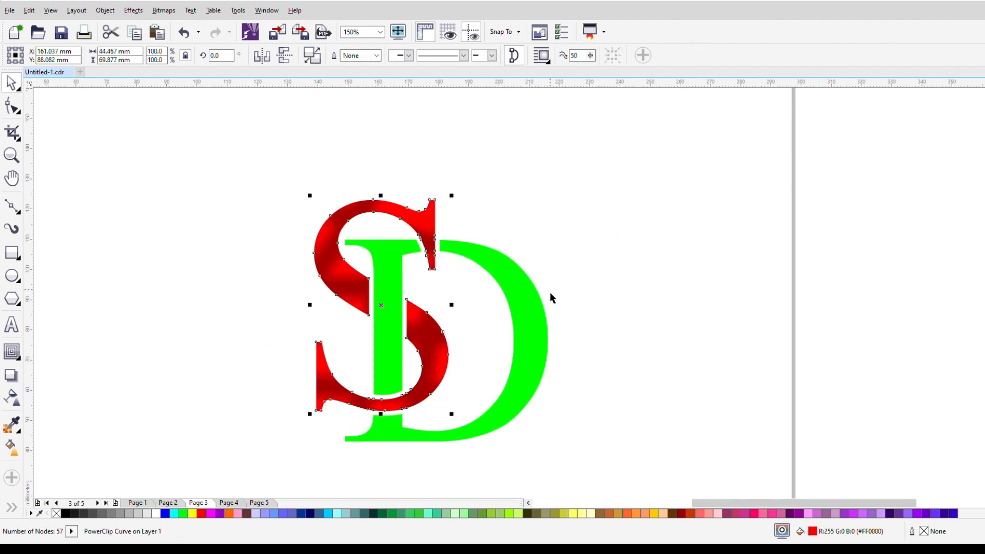
Step: Paste a copy of the scaled shadow and move it clear of the monogram, to the right of the green D
{"action": "left_click", "coordinate": [526, 310]}
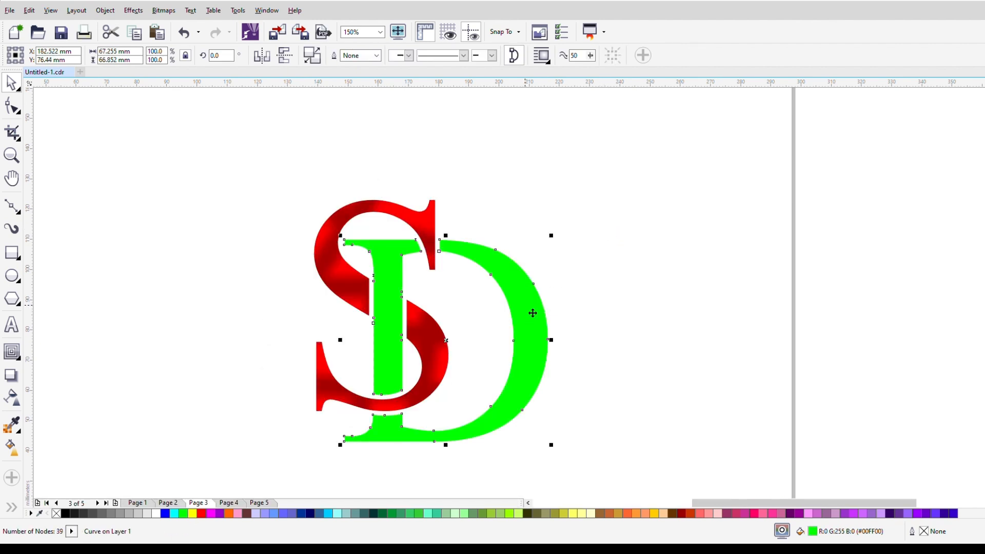
{"action": "key", "text": "ctrl+v"}
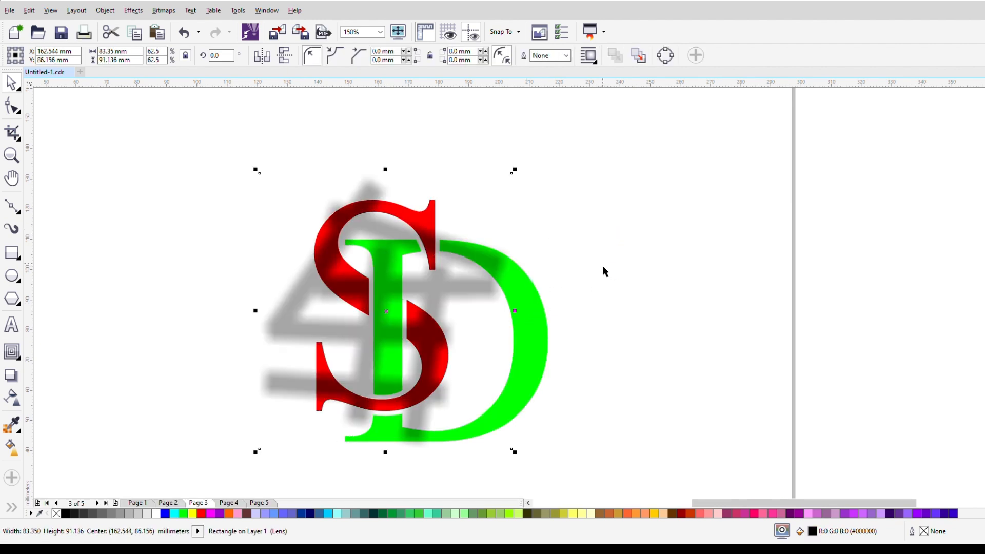
{"action": "left_click_drag", "start_coordinate": [479, 291], "coordinate": [804, 265]}
{"action": "left_click_drag", "start_coordinate": [682, 264], "coordinate": [525, 298]}
{"action": "key", "text": "Escape"}
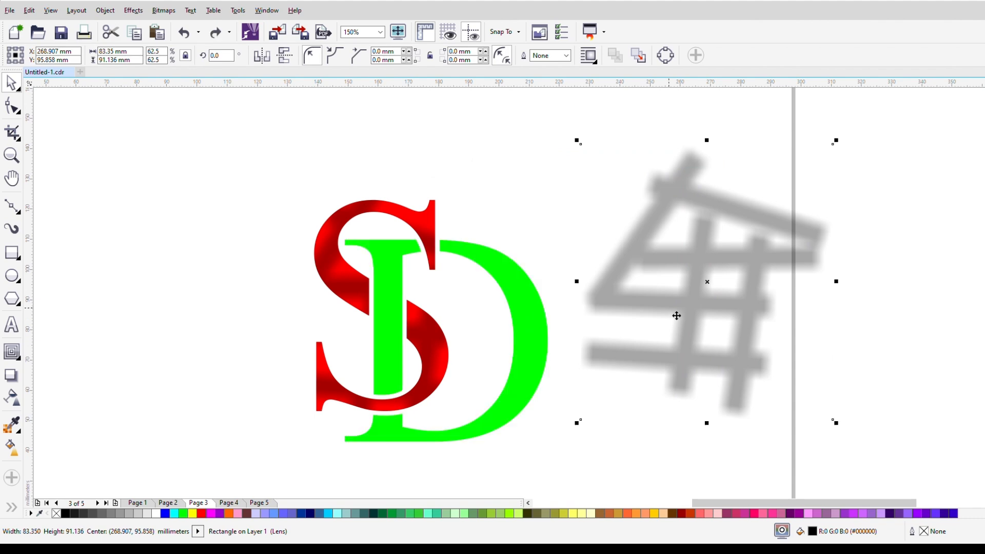
Step: PowerClip the shadow copy inside the green D and position it across the letter
{"action": "left_click_drag", "start_coordinate": [674, 315], "coordinate": [534, 332]}
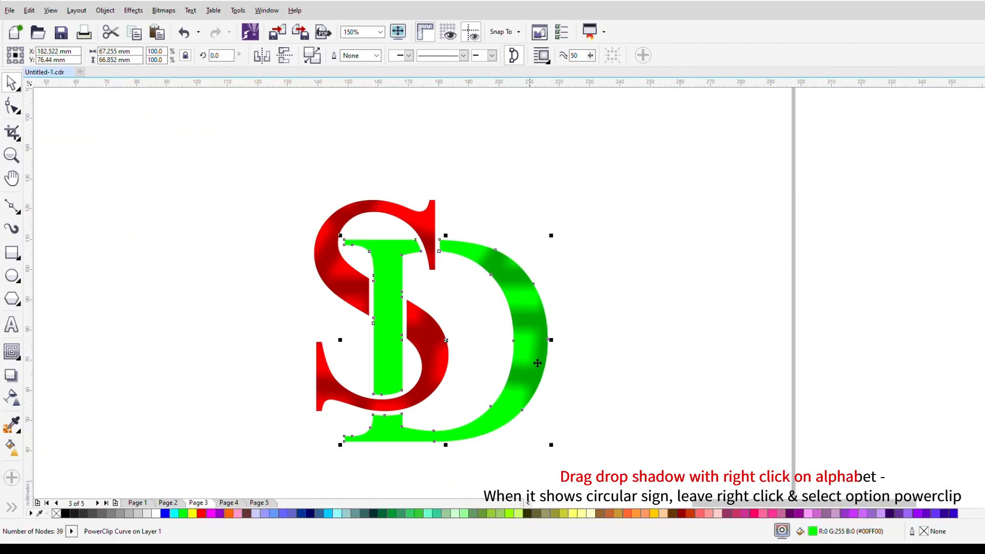
{"action": "double_click", "coordinate": [609, 445]}
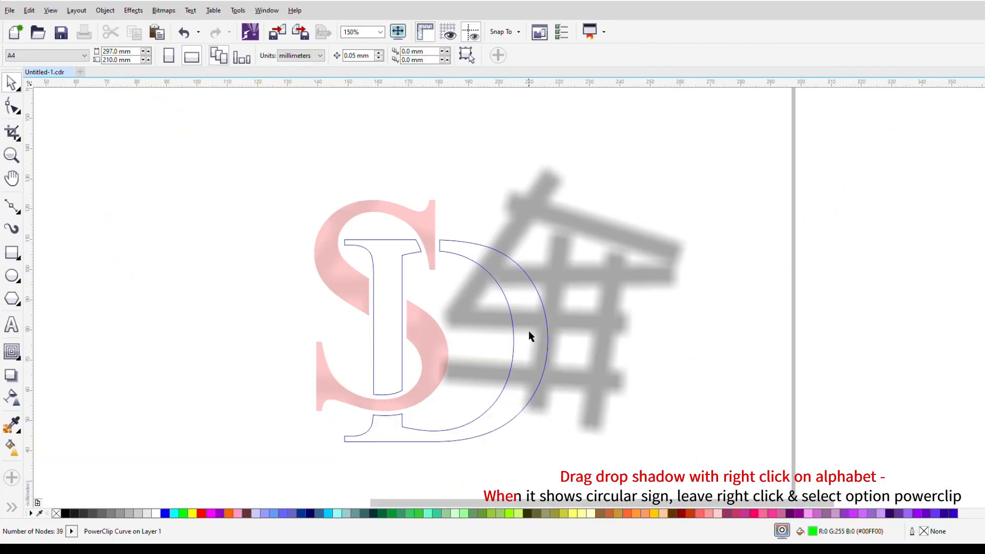
{"action": "left_click", "coordinate": [793, 327]}
{"action": "left_click_drag", "start_coordinate": [597, 290], "coordinate": [506, 323]}
{"action": "mouse_move", "coordinate": [559, 294]}
{"action": "left_mouse_down"}
{"action": "mouse_move", "coordinate": [537, 292]}
{"action": "mouse_move", "coordinate": [583, 301]}
{"action": "mouse_move", "coordinate": [570, 284]}
{"action": "left_mouse_up"}
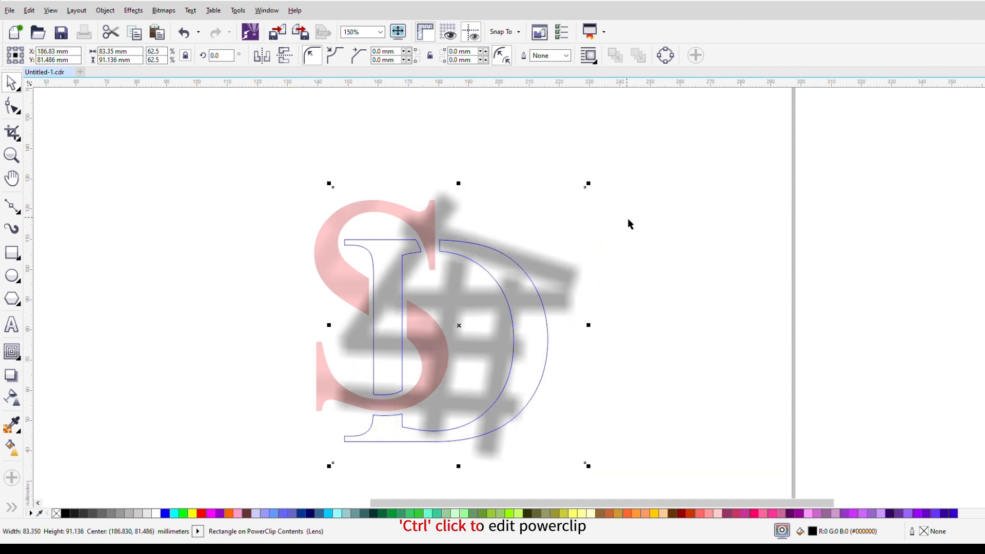
{"action": "left_click", "coordinate": [651, 196], "text": "ctrl"}
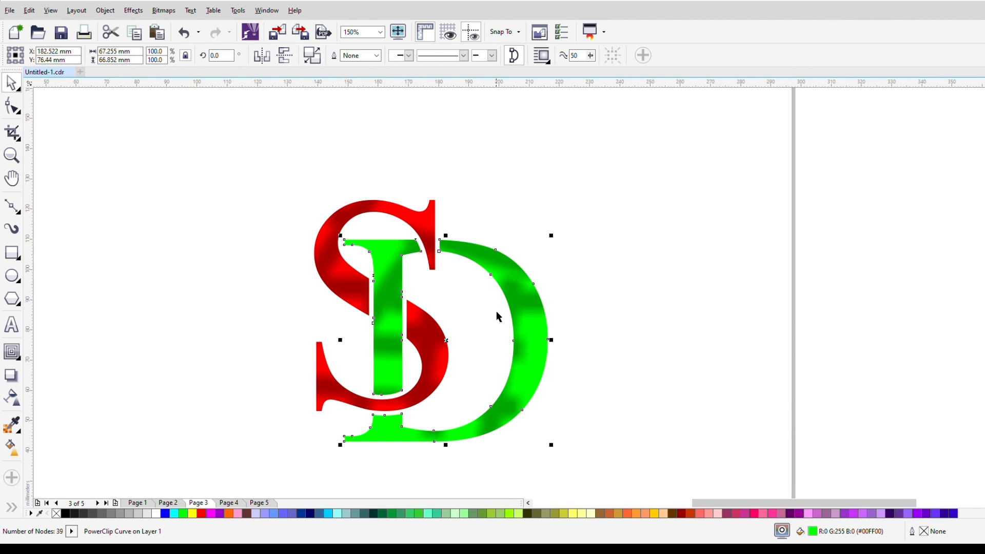
Step: Rotate the shadow inside the green D clockwise to about 338 degrees and shift it slightly down and left
{"action": "left_click", "coordinate": [529, 311], "text": "ctrl"}
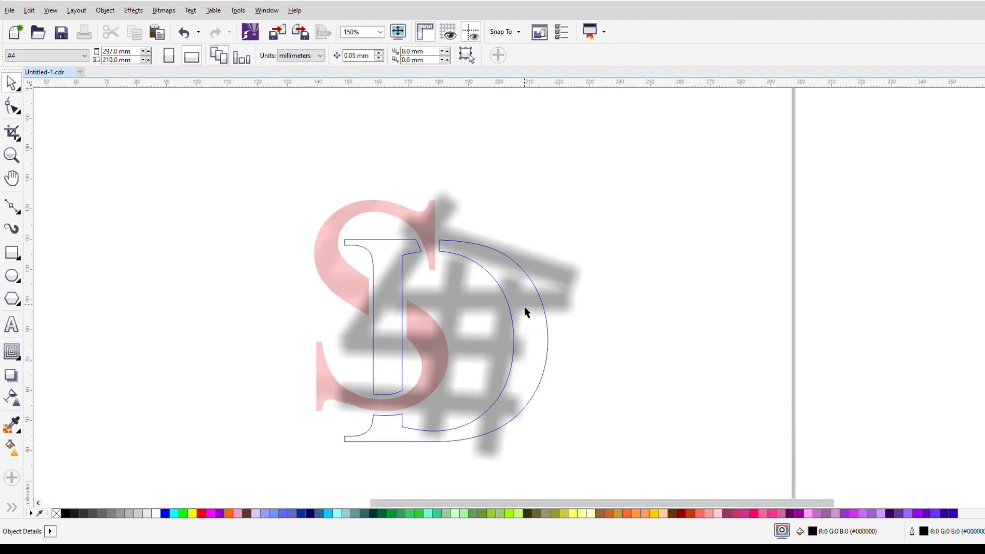
{"action": "left_click", "coordinate": [559, 280]}
{"action": "left_click", "coordinate": [552, 280]}
{"action": "left_click_drag", "start_coordinate": [589, 189], "coordinate": [617, 258]}
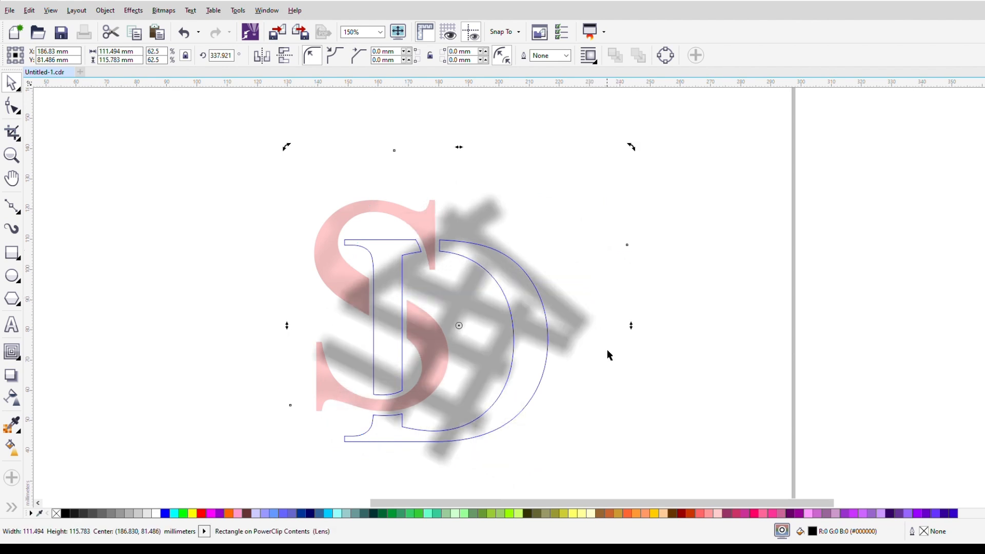
{"action": "left_click_drag", "start_coordinate": [554, 299], "coordinate": [563, 337]}
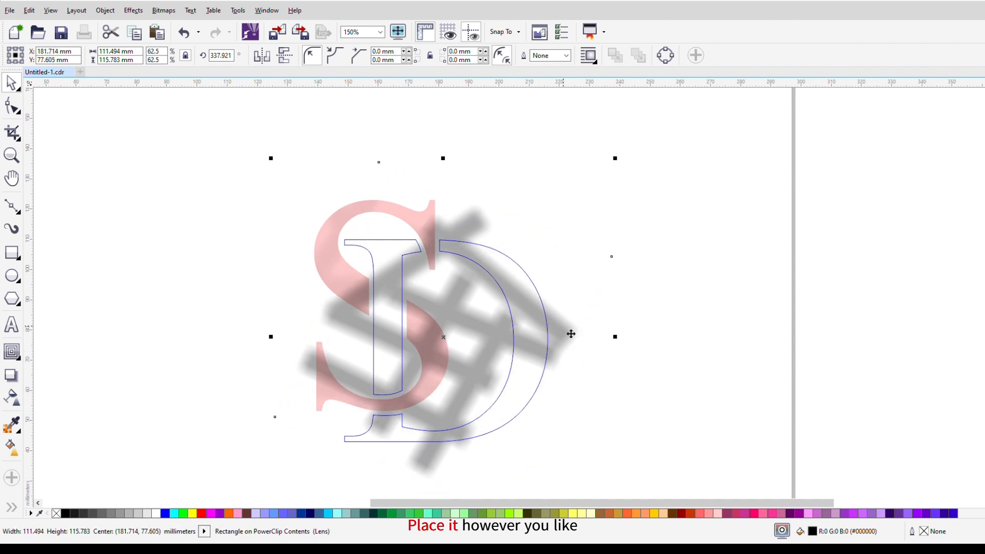
{"action": "left_click", "coordinate": [602, 247], "text": "ctrl"}
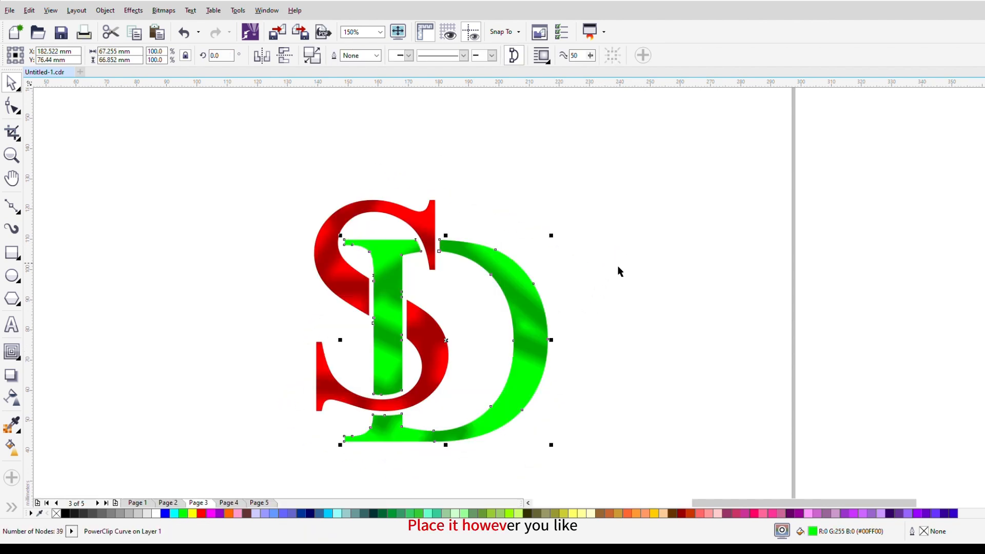
Step: Rotate the shadow inside the green D further to about 249 degrees and recentre it over the letter
{"action": "left_click", "coordinate": [539, 334], "text": "ctrl"}
{"action": "left_click_drag", "start_coordinate": [562, 348], "coordinate": [583, 330]}
{"action": "left_click", "coordinate": [468, 322]}
{"action": "left_click_drag", "start_coordinate": [630, 140], "coordinate": [571, 418]}
{"action": "left_click", "coordinate": [486, 317]}
{"action": "left_click_drag", "start_coordinate": [486, 317], "coordinate": [469, 340]}
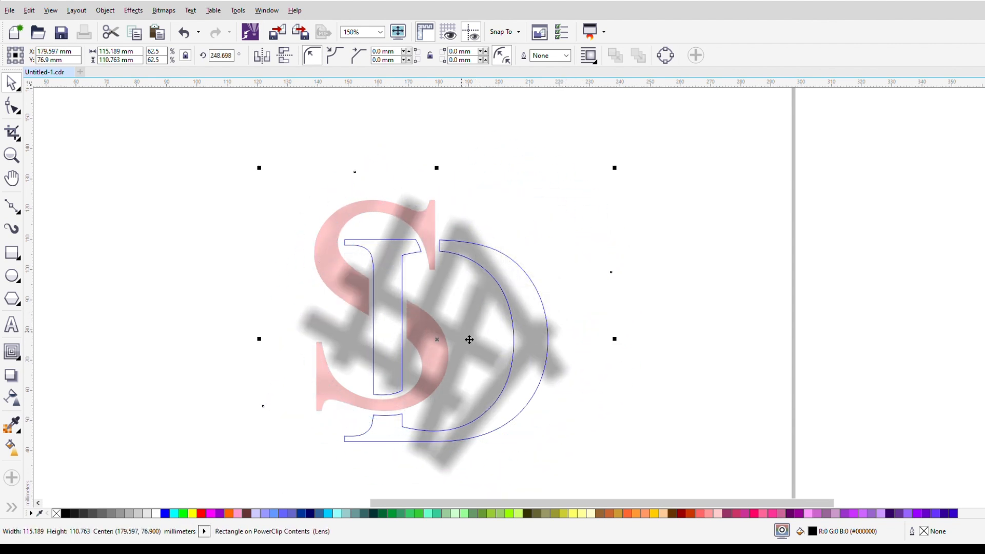
{"action": "left_click", "coordinate": [648, 274], "text": "ctrl"}
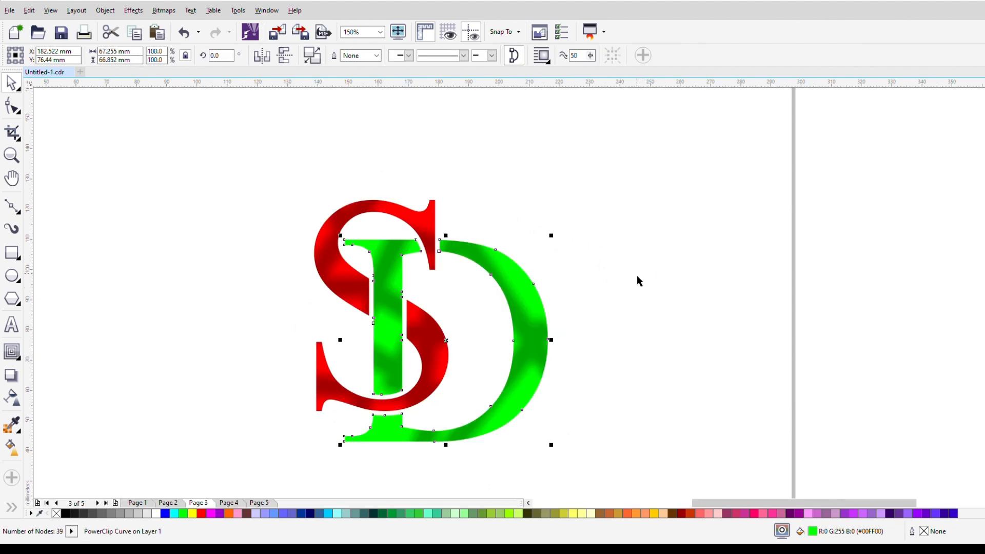
Step: Select both shaded letters and move the monogram up and left on the page
{"action": "scroll", "coordinate": [431, 261], "scroll_direction": "down", "scroll_amount": 2}
{"action": "left_click_drag", "start_coordinate": [297, 206], "coordinate": [617, 402]}
{"action": "left_click_drag", "start_coordinate": [435, 303], "coordinate": [388, 245]}
{"action": "scroll", "coordinate": [357, 220], "scroll_direction": "up", "scroll_amount": 2}
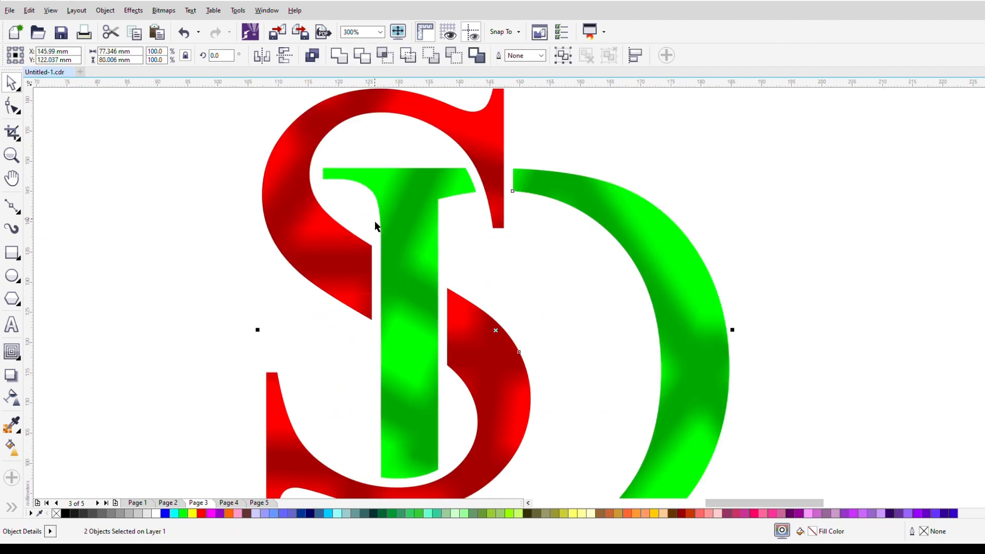
Step: Group the shaded S and D into one object
{"action": "scroll", "coordinate": [375, 220], "scroll_direction": "down", "scroll_amount": 3}
{"action": "left_click", "coordinate": [695, 231]}
{"action": "left_click_drag", "start_coordinate": [246, 121], "coordinate": [695, 506]}
{"action": "left_click", "coordinate": [569, 59]}
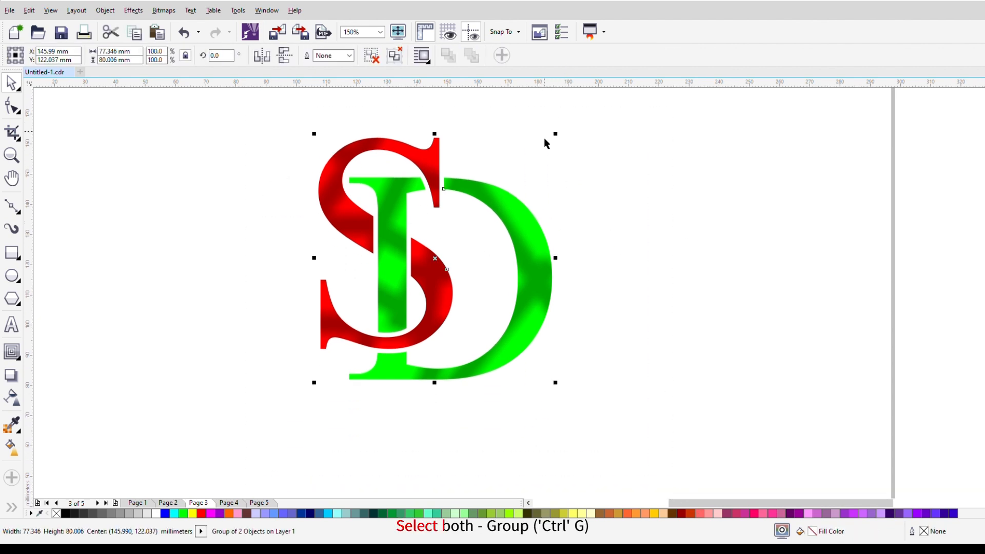
{"action": "left_click", "coordinate": [715, 241]}
Step: Extrude the grouped monogram down and to the left with black extrusion sides
{"action": "left_click", "coordinate": [433, 259]}
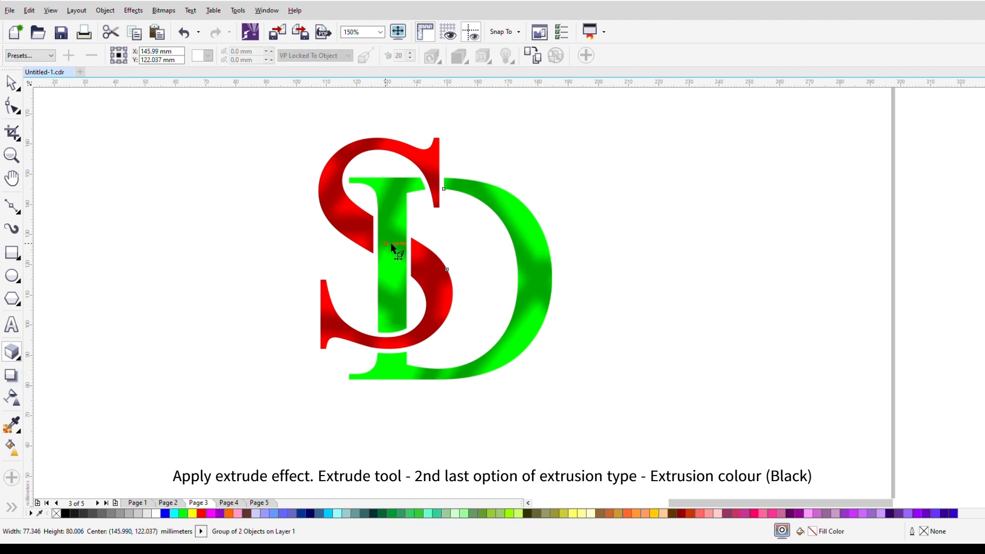
{"action": "scroll", "coordinate": [390, 245], "scroll_direction": "up", "scroll_amount": 2}
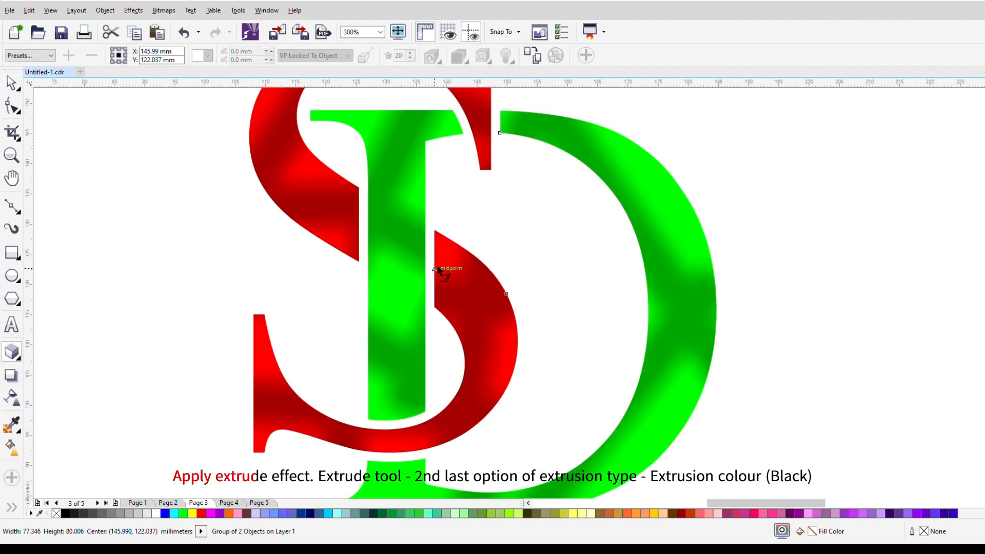
{"action": "scroll", "coordinate": [440, 271], "scroll_direction": "down", "scroll_amount": 2}
{"action": "left_click_drag", "start_coordinate": [458, 269], "coordinate": [375, 296]}
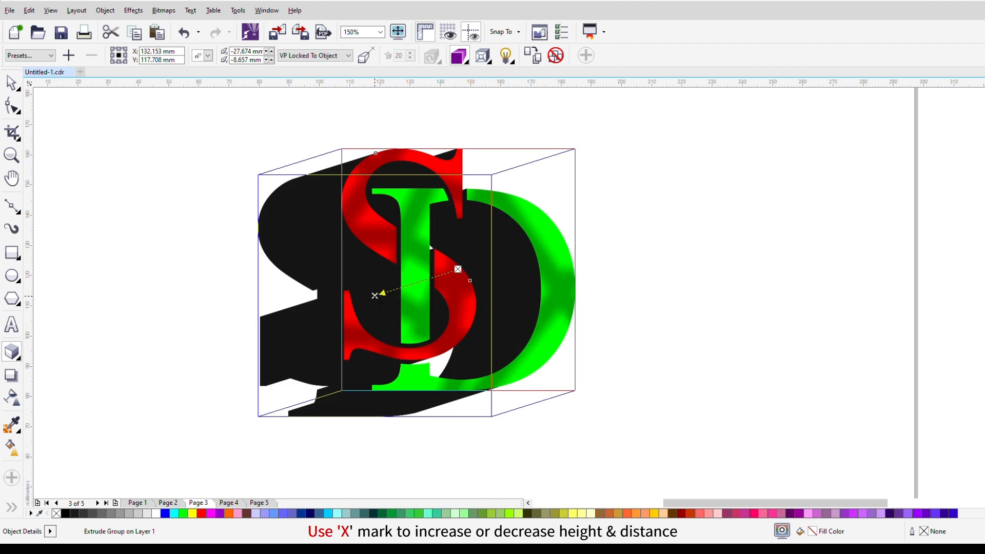
Step: Shorten the extrusion to a thin black edge offset about 0.33 mm toward the letters' right side
{"action": "left_click_drag", "start_coordinate": [374, 295], "coordinate": [470, 267]}
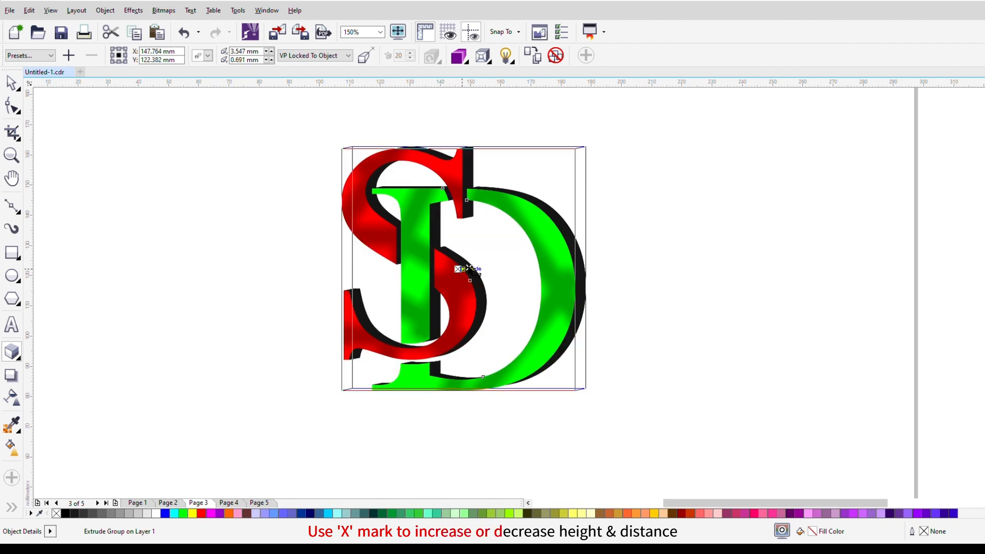
{"action": "scroll", "coordinate": [469, 268], "scroll_direction": "up", "scroll_amount": 5}
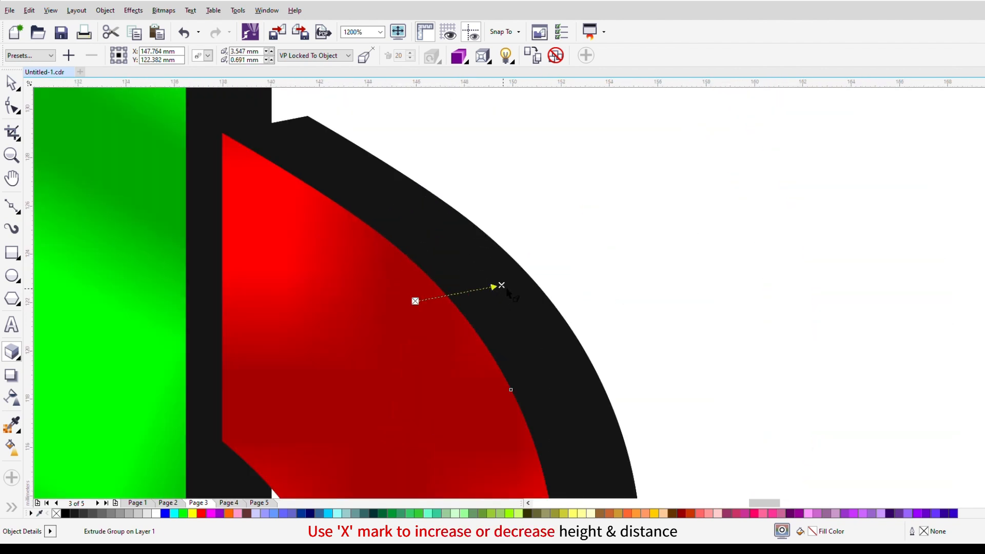
{"action": "left_click_drag", "start_coordinate": [505, 291], "coordinate": [429, 305]}
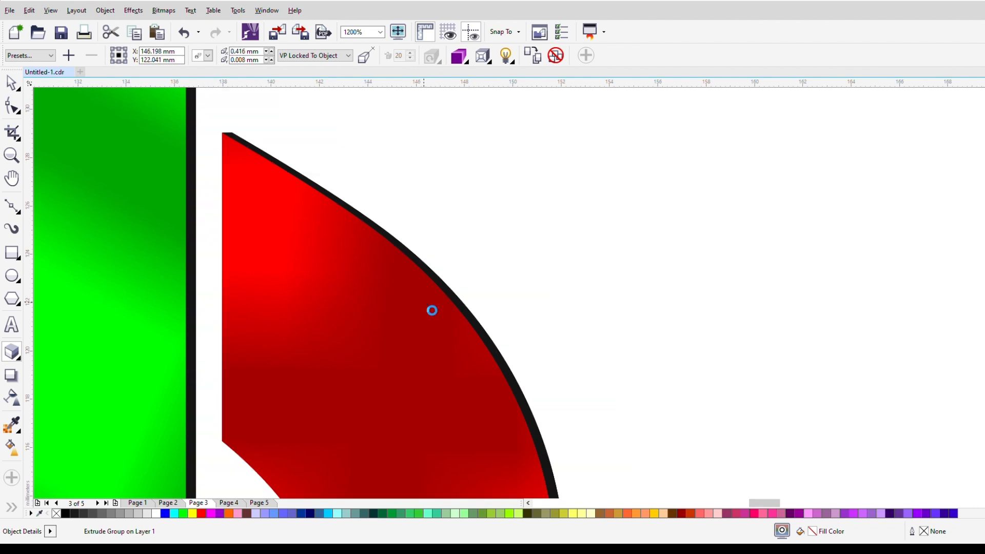
{"action": "scroll", "coordinate": [449, 264], "scroll_direction": "down", "scroll_amount": 5}
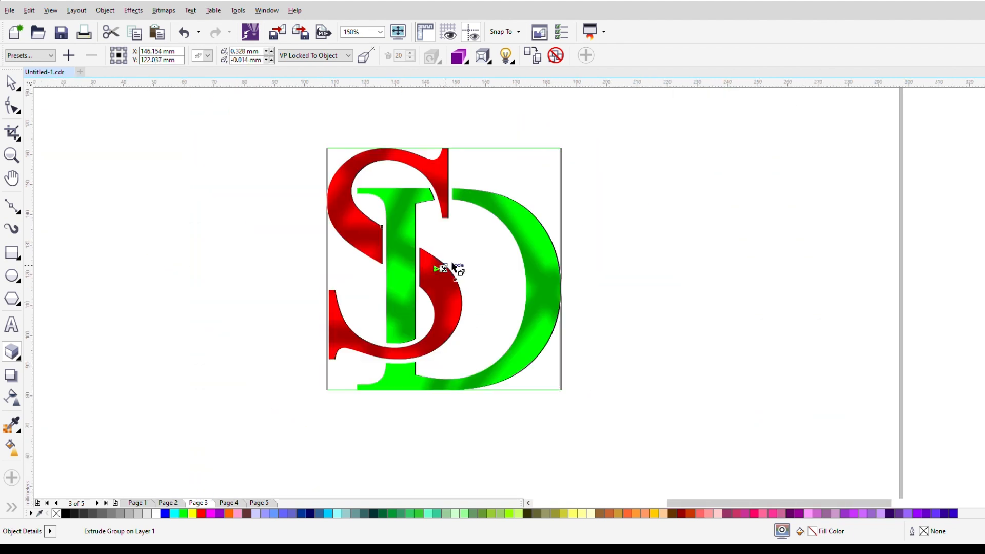
{"action": "key", "text": "space"}
{"action": "left_click", "coordinate": [183, 237]}
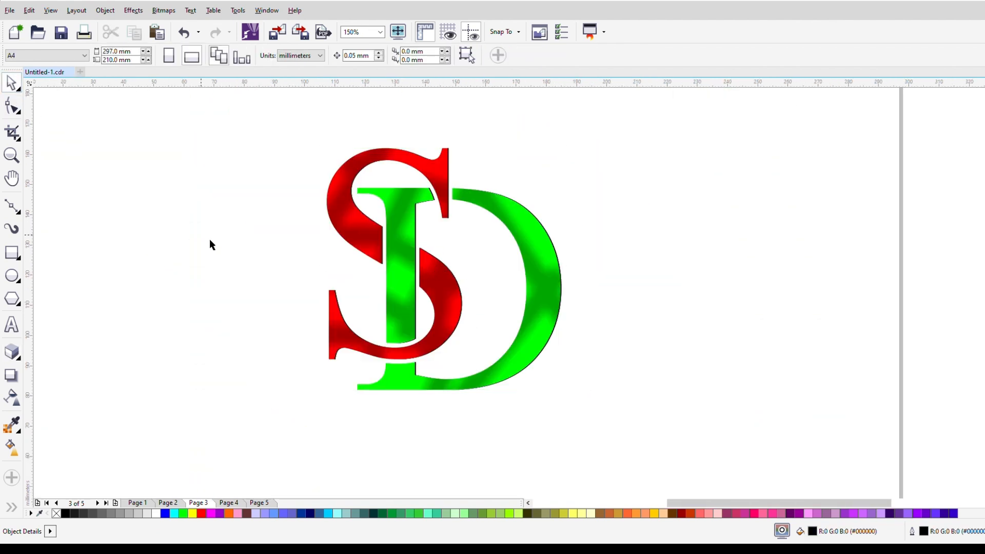
Step: Apply a drop shadow to the extruded monogram toward the lower right and set its opacity to 40
{"action": "left_click", "coordinate": [433, 272]}
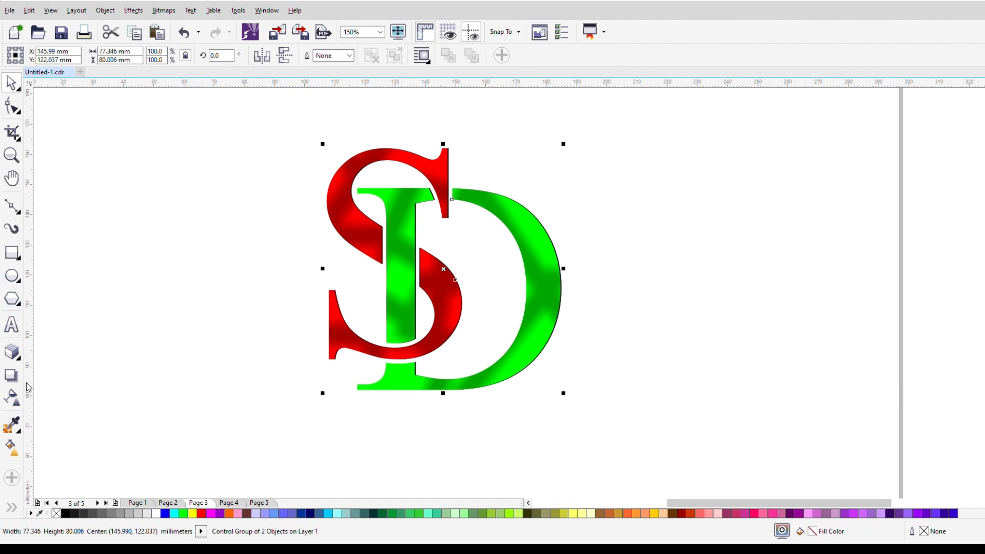
{"action": "left_click", "coordinate": [15, 379]}
{"action": "left_click_drag", "start_coordinate": [444, 269], "coordinate": [585, 370]}
{"action": "double_click", "coordinate": [306, 55]}
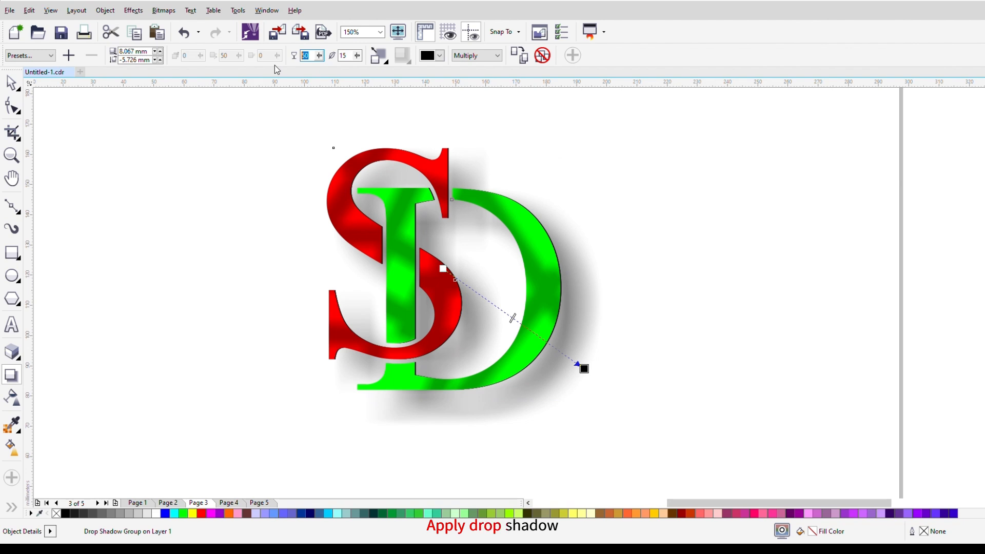
{"action": "type", "text": "40"}
{"action": "key", "text": "Return"}
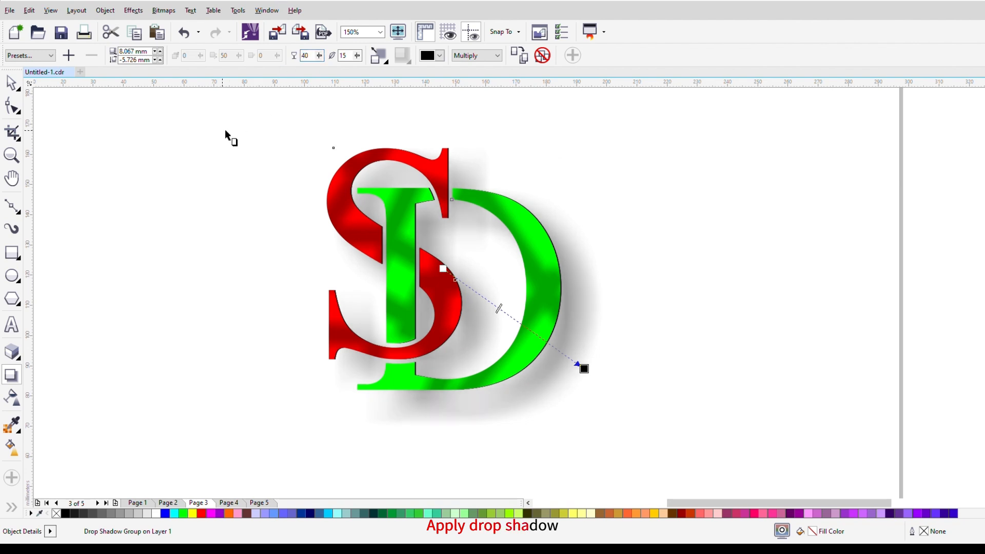
Step: Set the drop shadow's feathering to 10 and reduce its offset to about 5.6 mm right and 4.7 mm down
{"action": "double_click", "coordinate": [343, 56]}
{"action": "type", "text": "10"}
{"action": "key", "text": "Return"}
{"action": "left_click_drag", "start_coordinate": [583, 369], "coordinate": [585, 388]}
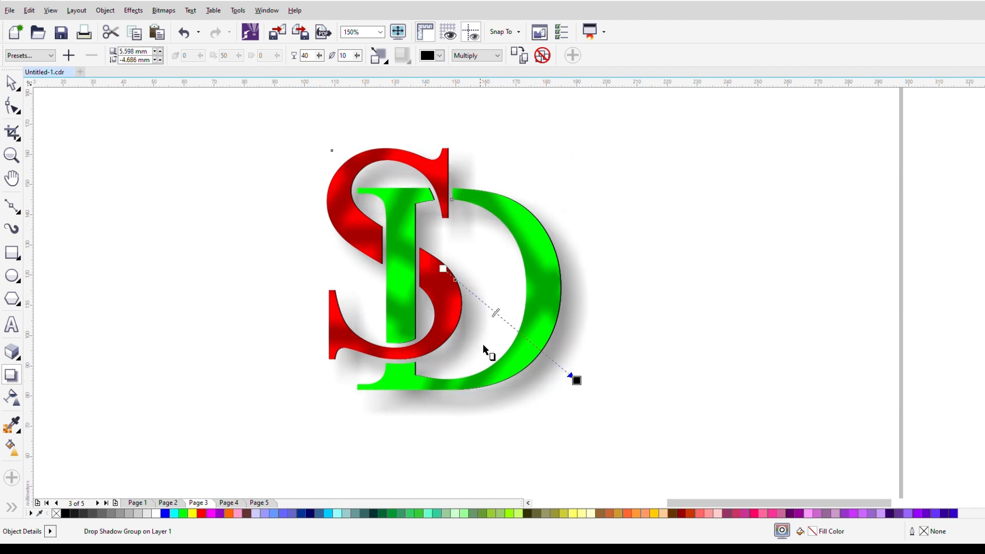
Step: Turn the drop shadow into a perspective shadow cast from the monogram's base, up and right at about 77 degrees
{"action": "left_click_drag", "start_coordinate": [443, 269], "coordinate": [464, 386]}
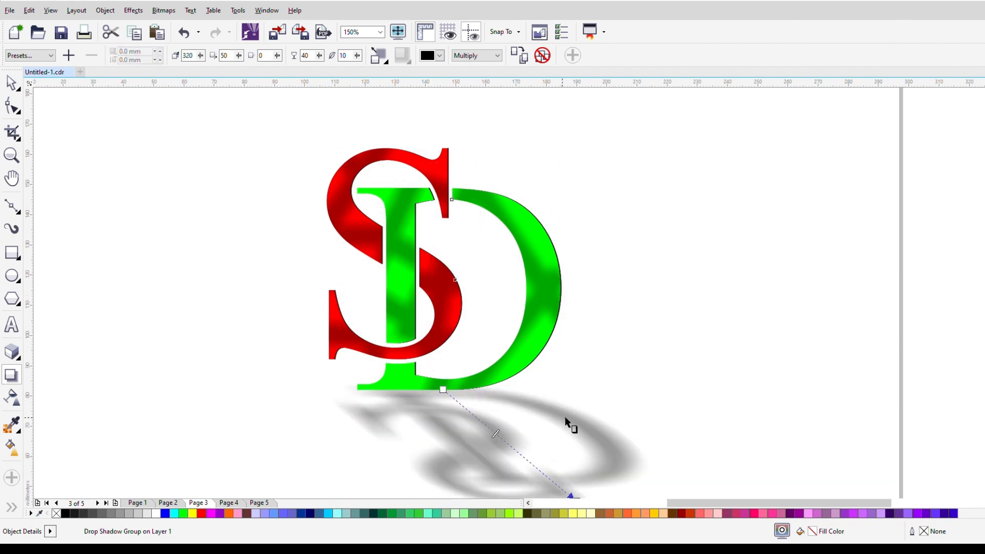
{"action": "scroll", "coordinate": [566, 420], "scroll_direction": "down", "scroll_amount": 4}
{"action": "left_click_drag", "start_coordinate": [572, 446], "coordinate": [573, 362]}
{"action": "scroll", "coordinate": [547, 350], "scroll_direction": "up", "scroll_amount": 4}
{"action": "scroll", "coordinate": [549, 375], "scroll_direction": "down", "scroll_amount": 4}
{"action": "scroll", "coordinate": [546, 387], "scroll_direction": "up", "scroll_amount": 4}
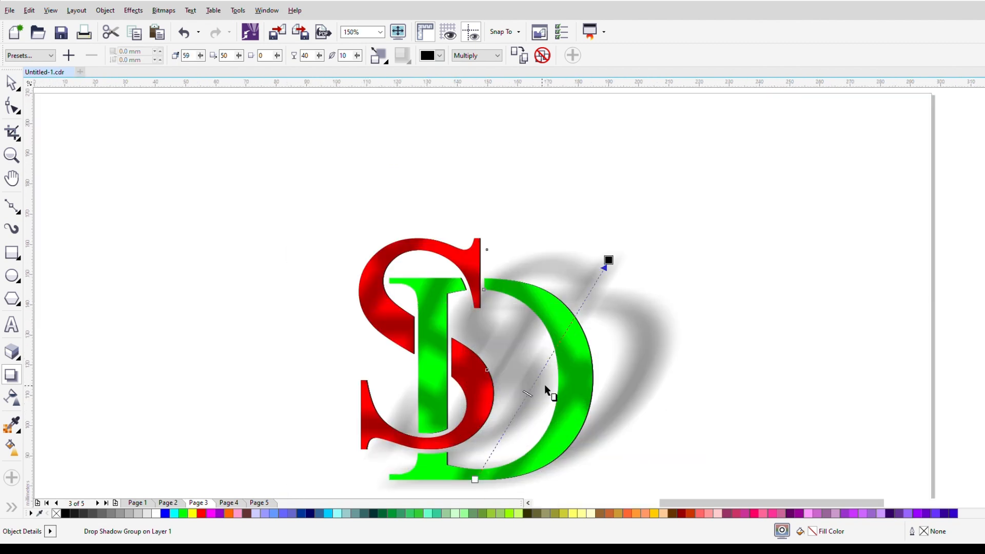
{"action": "left_click_drag", "start_coordinate": [608, 262], "coordinate": [537, 255]}
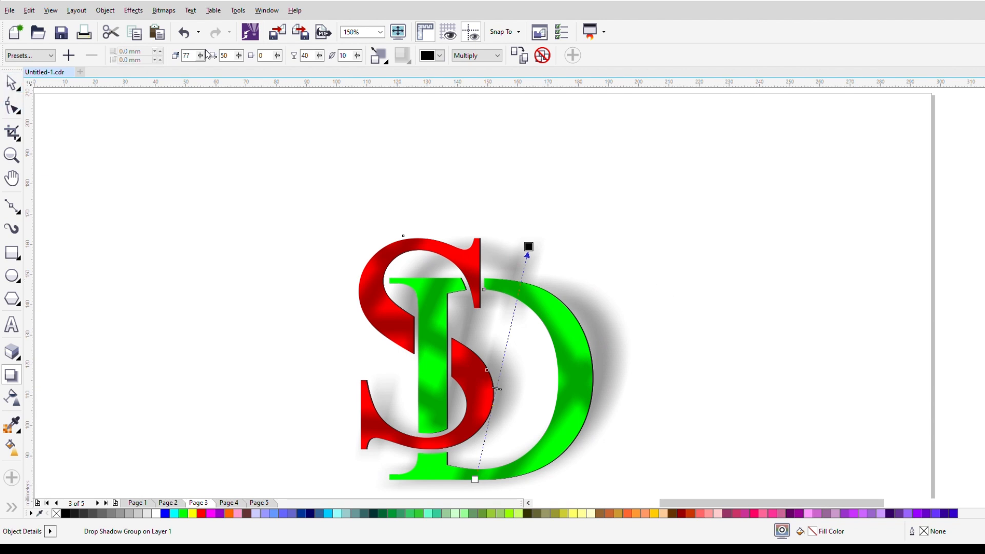
Step: Set the perspective drop shadow's opacity to 35
{"action": "left_click_drag", "start_coordinate": [306, 55], "coordinate": [299, 60]}
{"action": "type", "text": "35"}
{"action": "key", "text": "Return"}
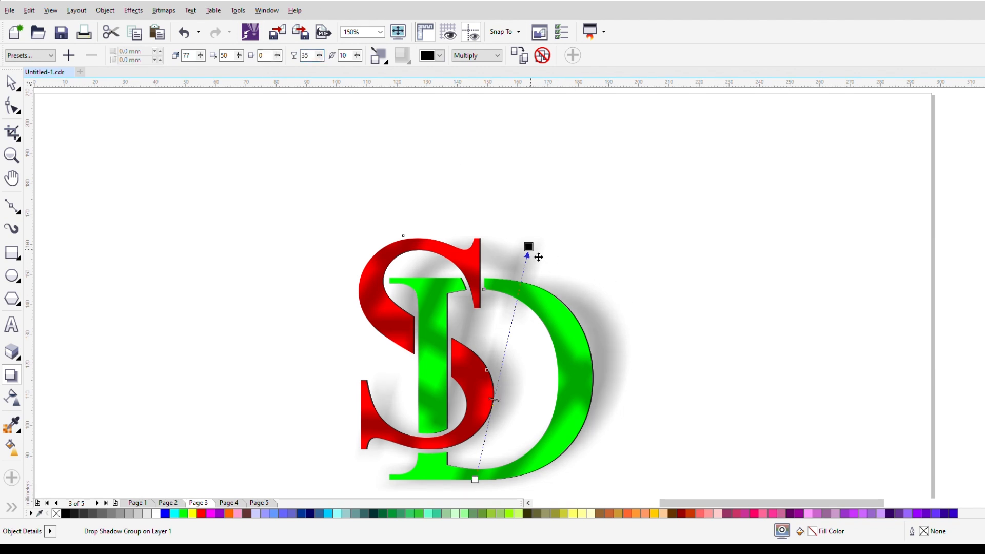
Step: Set the perspective drop shadow's feathering to 8
{"action": "key", "text": "Tab"}
{"action": "type", "text": "8"}
{"action": "key", "text": "Return"}
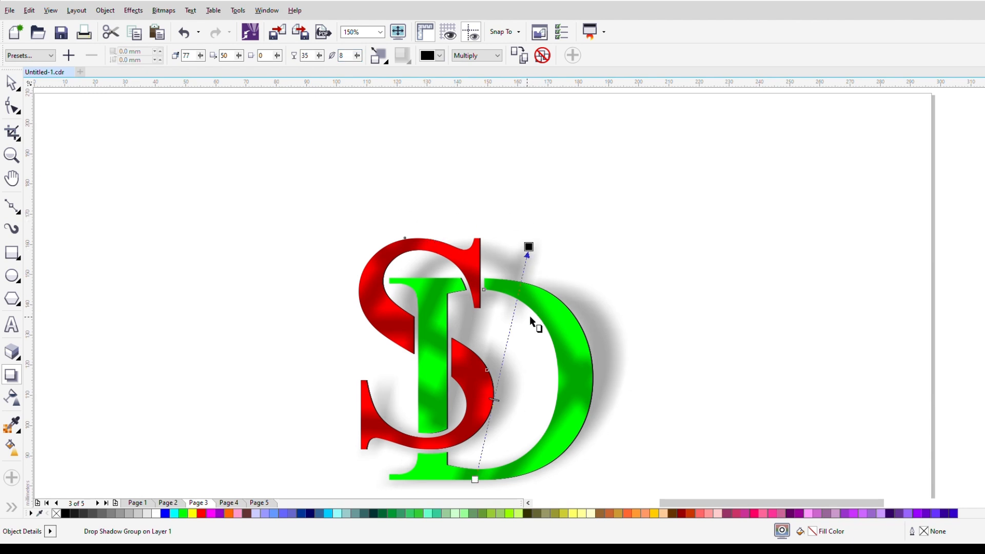
{"action": "scroll", "coordinate": [529, 307], "scroll_direction": "down", "scroll_amount": 1}
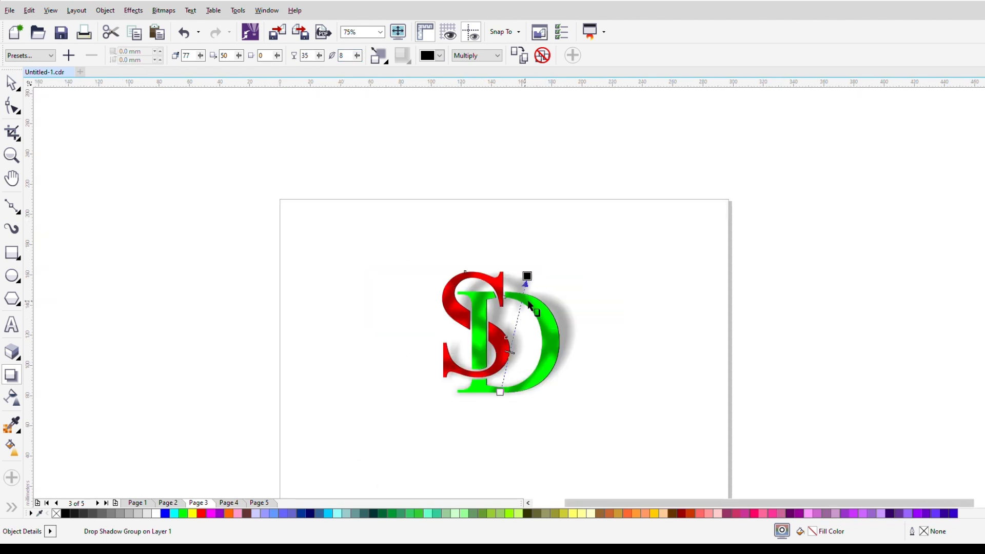
Step: Lean the monogram's perspective shadow further right, to an angle of about 68 degrees, and deselect it to check the look
{"action": "scroll", "coordinate": [526, 302], "scroll_direction": "up", "scroll_amount": 1}
{"action": "left_click_drag", "start_coordinate": [538, 259], "coordinate": [569, 278]}
{"action": "scroll", "coordinate": [569, 278], "scroll_direction": "down", "scroll_amount": 1}
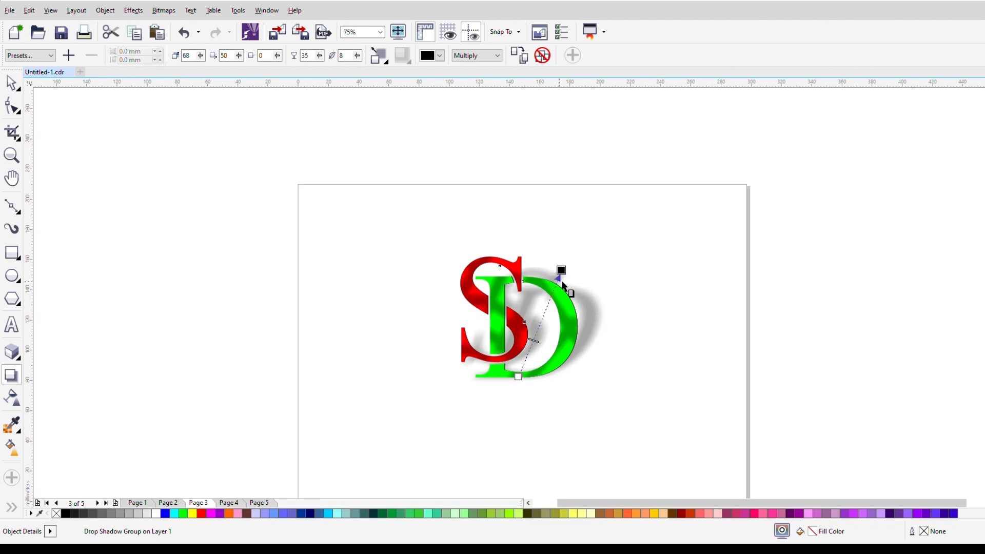
{"action": "left_click", "coordinate": [11, 82]}
{"action": "left_click", "coordinate": [271, 231]}
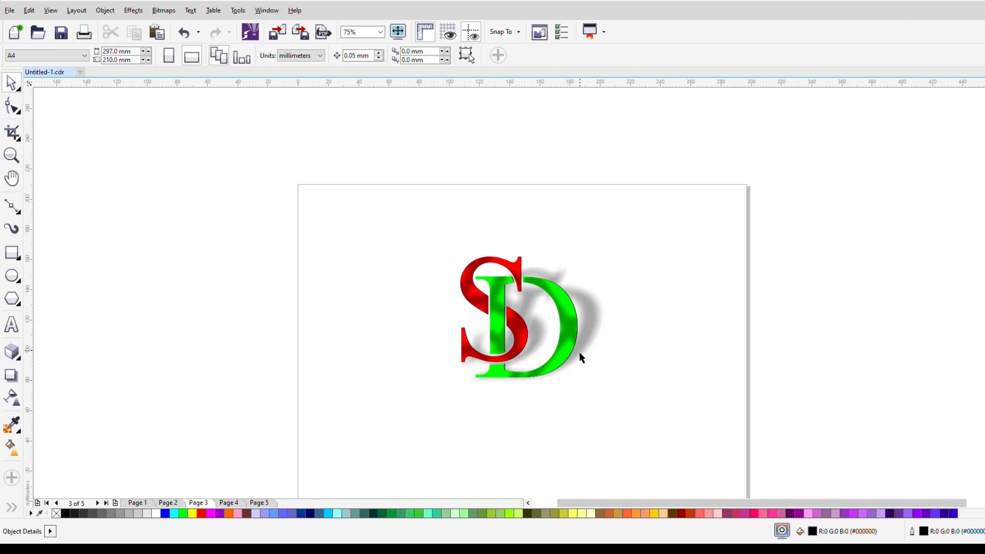
{"action": "scroll", "coordinate": [581, 353], "scroll_direction": "up", "scroll_amount": 1}
{"action": "scroll", "coordinate": [576, 348], "scroll_direction": "up", "scroll_amount": 1}
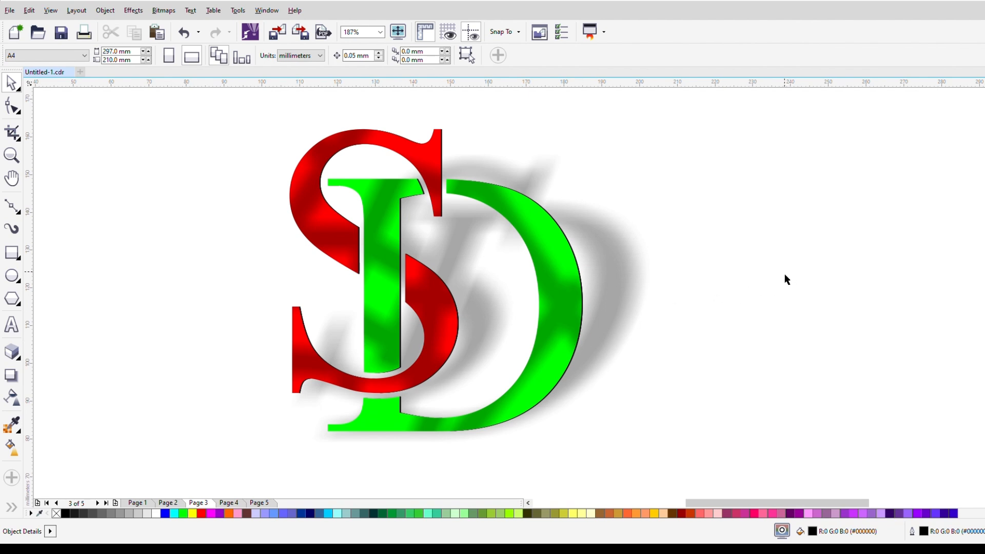
Step: Convert the monogram's perspective shadow back to a flat drop shadow by moving its origin from the base to the center
{"action": "left_click", "coordinate": [12, 376]}
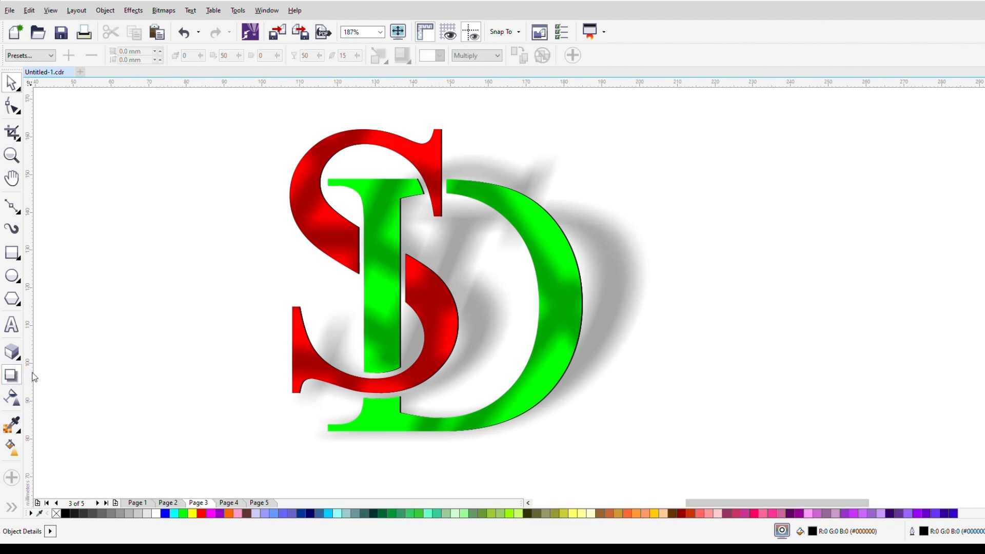
{"action": "left_click", "coordinate": [569, 297]}
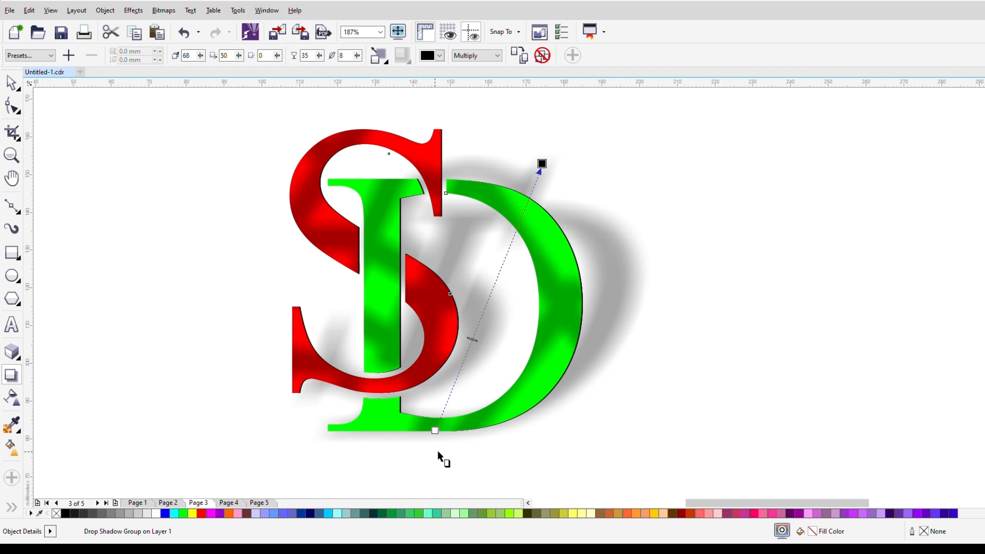
{"action": "left_click_drag", "start_coordinate": [435, 431], "coordinate": [415, 308]}
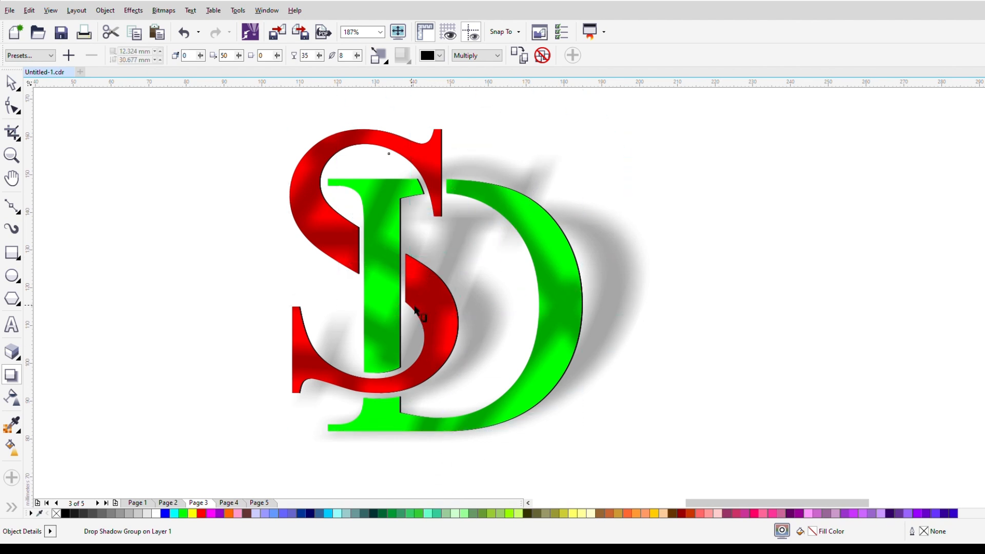
{"action": "scroll", "coordinate": [434, 326], "scroll_direction": "down", "scroll_amount": 2}
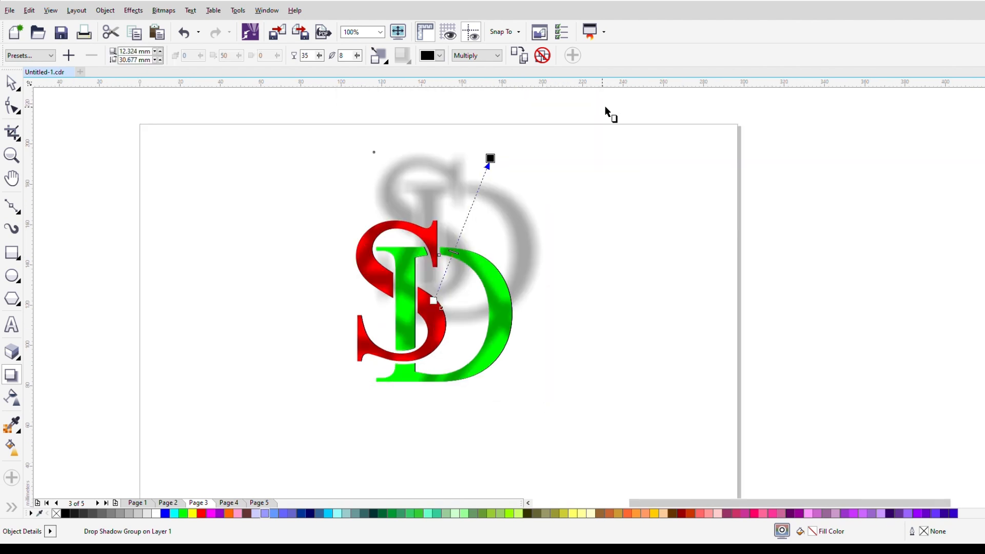
Step: Reposition the flat drop shadow to an offset of about 4.5 mm right and 2.5 mm down, and deselect the monogram
{"action": "left_click_drag", "start_coordinate": [493, 160], "coordinate": [531, 342]}
{"action": "scroll", "coordinate": [412, 298], "scroll_direction": "up", "scroll_amount": 2}
{"action": "left_click_drag", "start_coordinate": [650, 385], "coordinate": [632, 401]}
{"action": "left_click", "coordinate": [11, 82]}
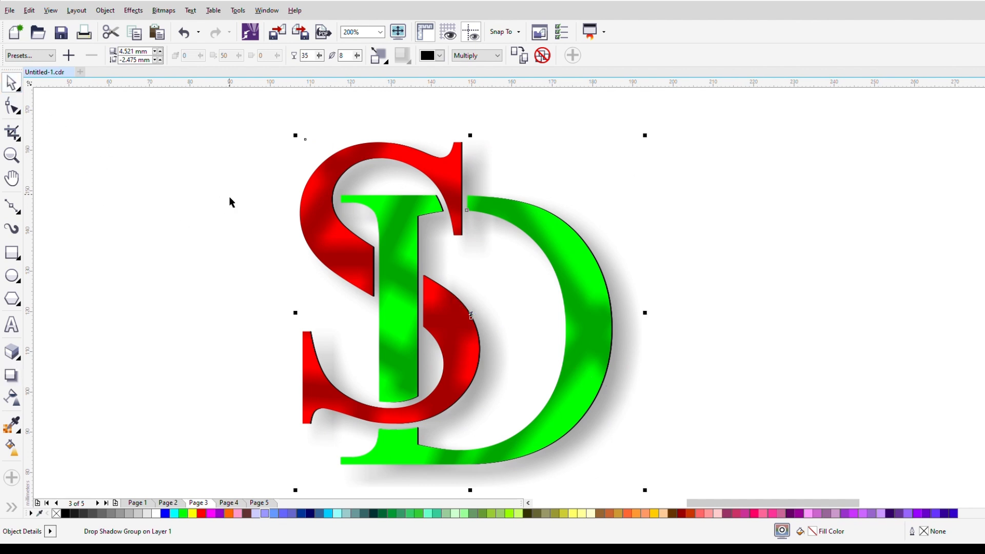
{"action": "left_click", "coordinate": [276, 221]}
{"action": "scroll", "coordinate": [276, 221], "scroll_direction": "down", "scroll_amount": 2}
{"action": "scroll", "coordinate": [220, 220], "scroll_direction": "up", "scroll_amount": 1}
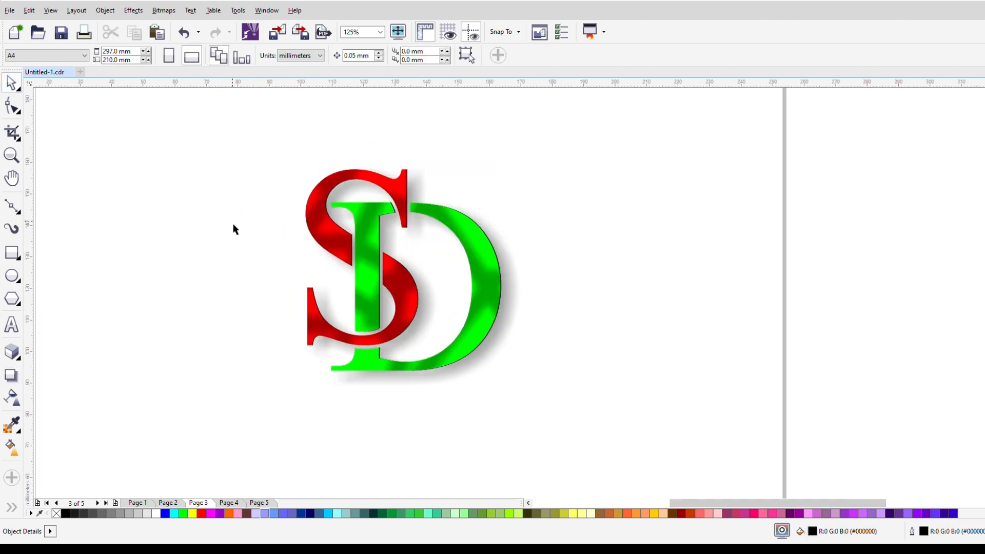
{"action": "scroll", "coordinate": [234, 224], "scroll_direction": "up", "scroll_amount": 1}
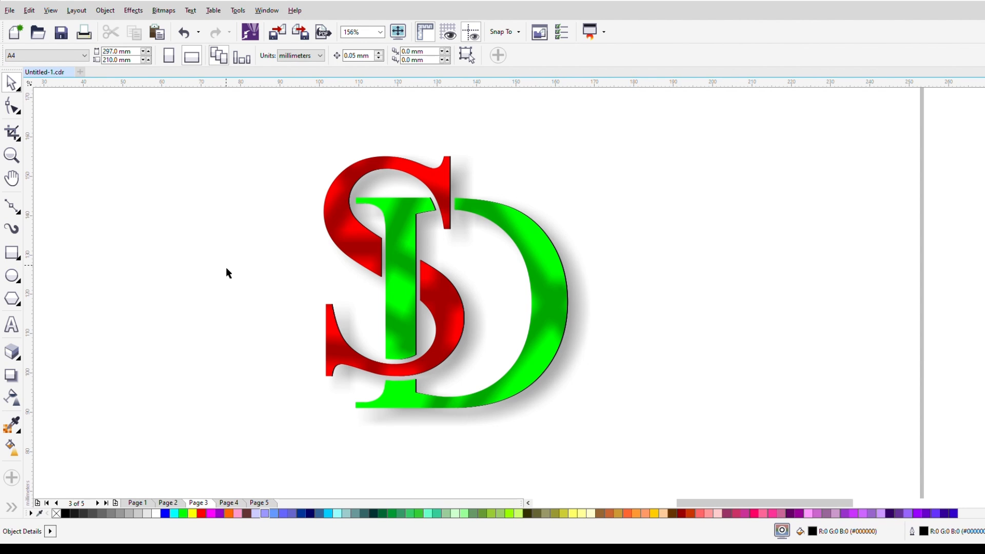
{"action": "scroll", "coordinate": [227, 273], "scroll_direction": "up", "scroll_amount": 1}
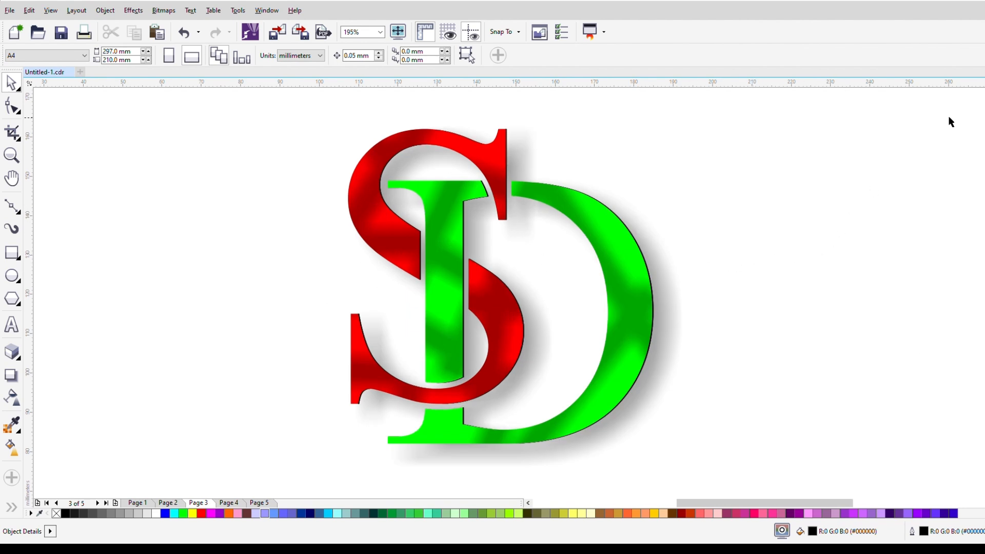